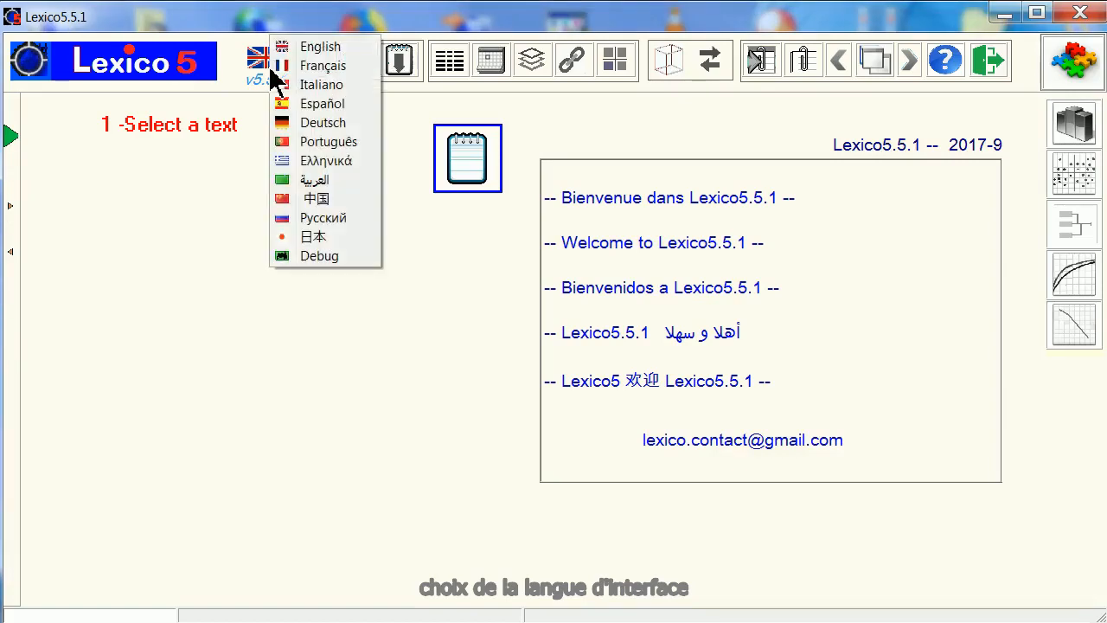
Step: Try the interface language in French and Chinese, and return it to English
{"action": "left_click", "coordinate": [296, 67]}
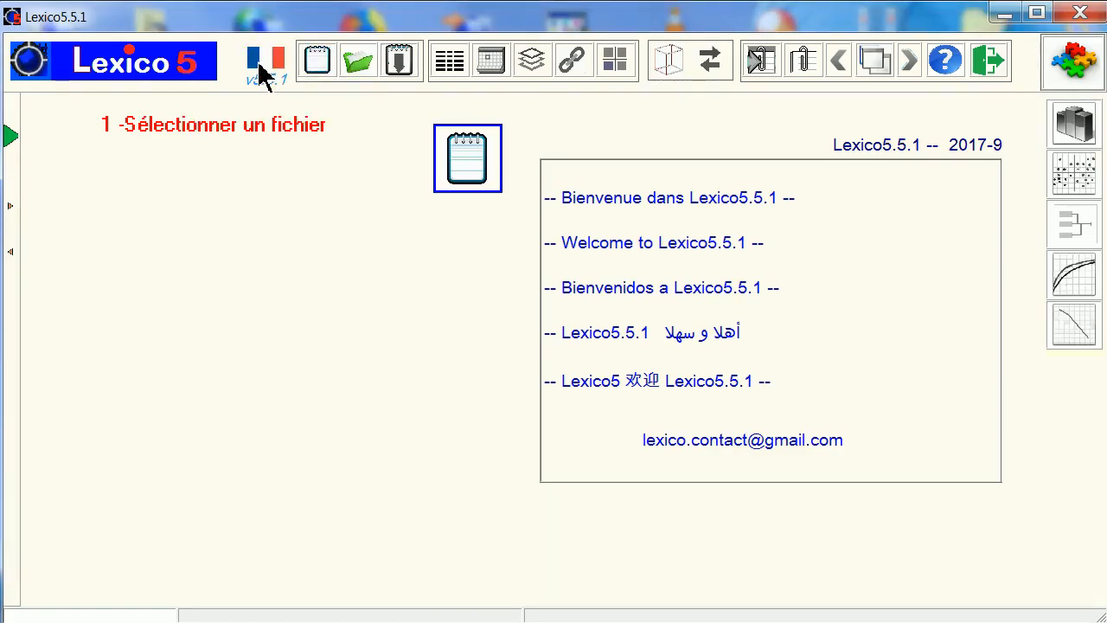
{"action": "left_click", "coordinate": [262, 73]}
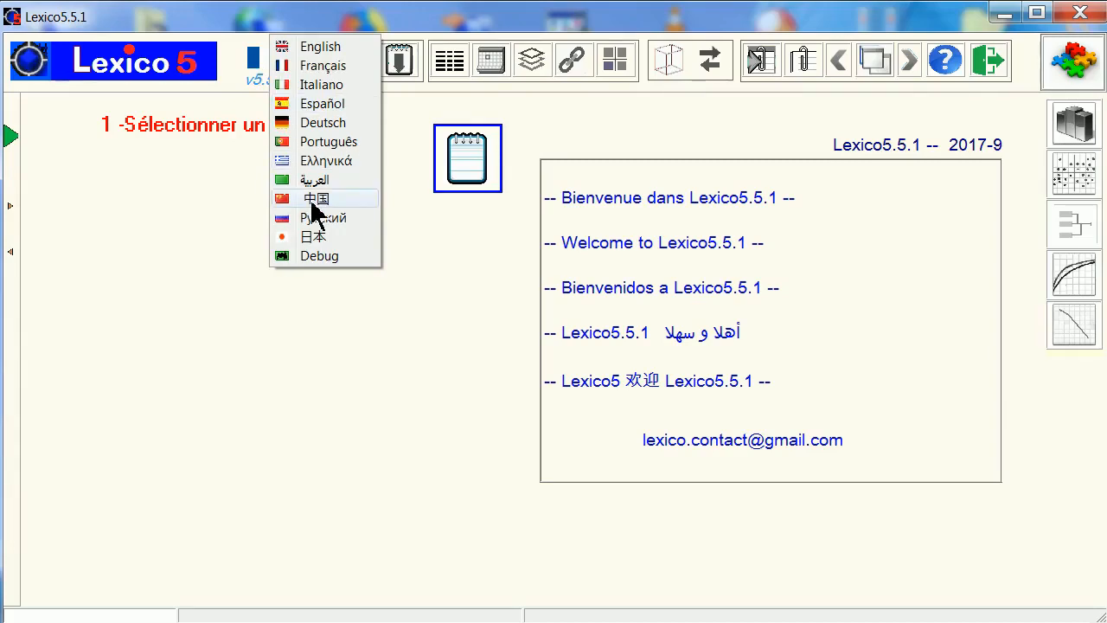
{"action": "left_click", "coordinate": [315, 199]}
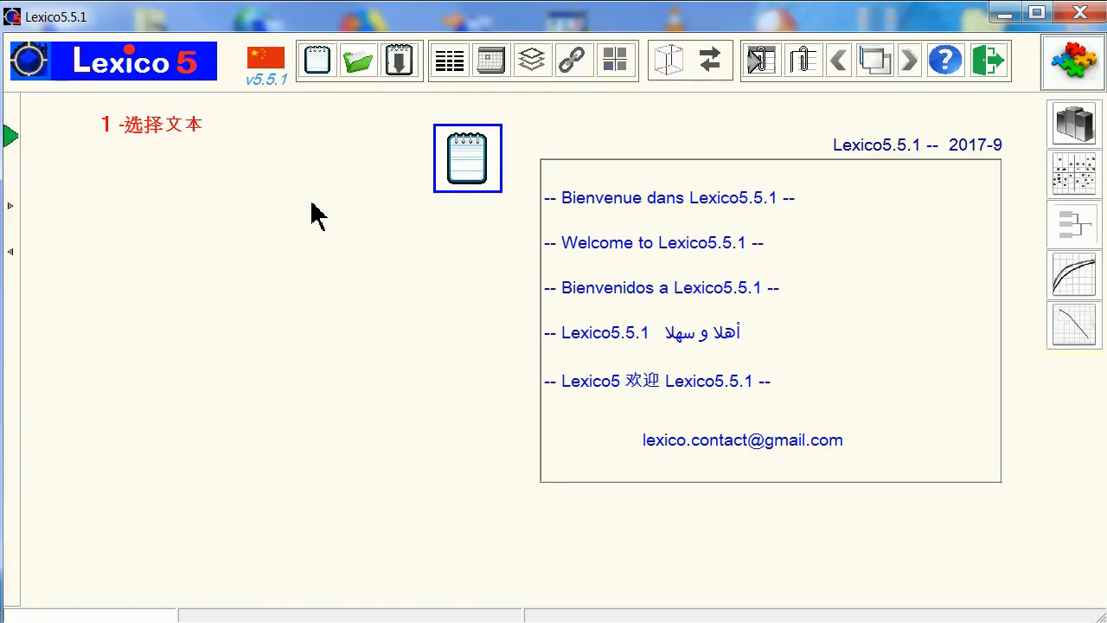
{"action": "left_click", "coordinate": [268, 53]}
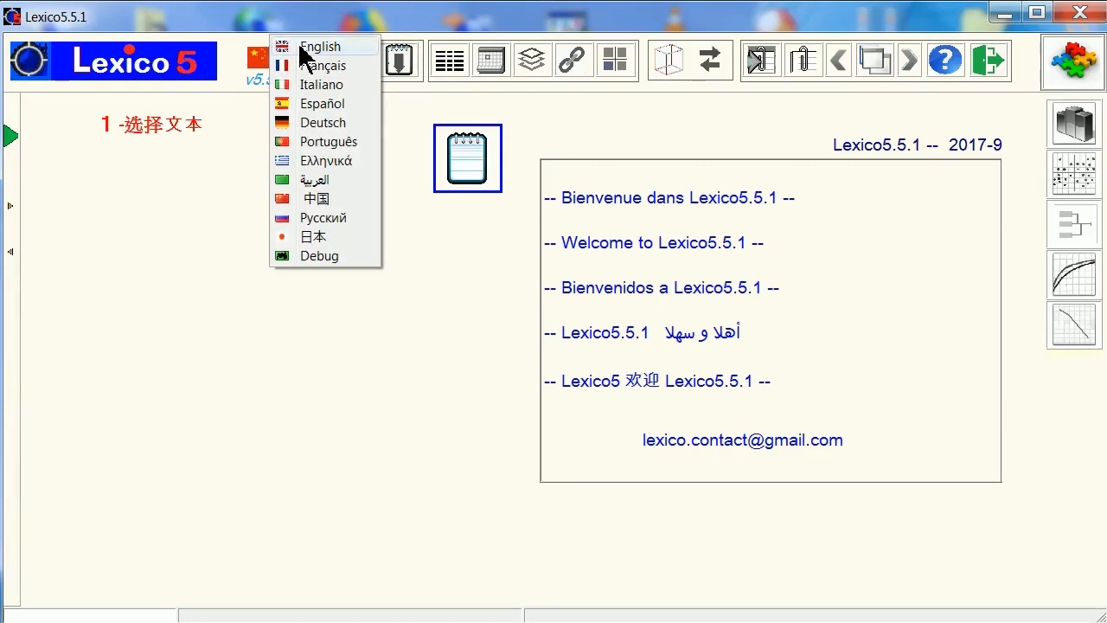
{"action": "left_click", "coordinate": [305, 49]}
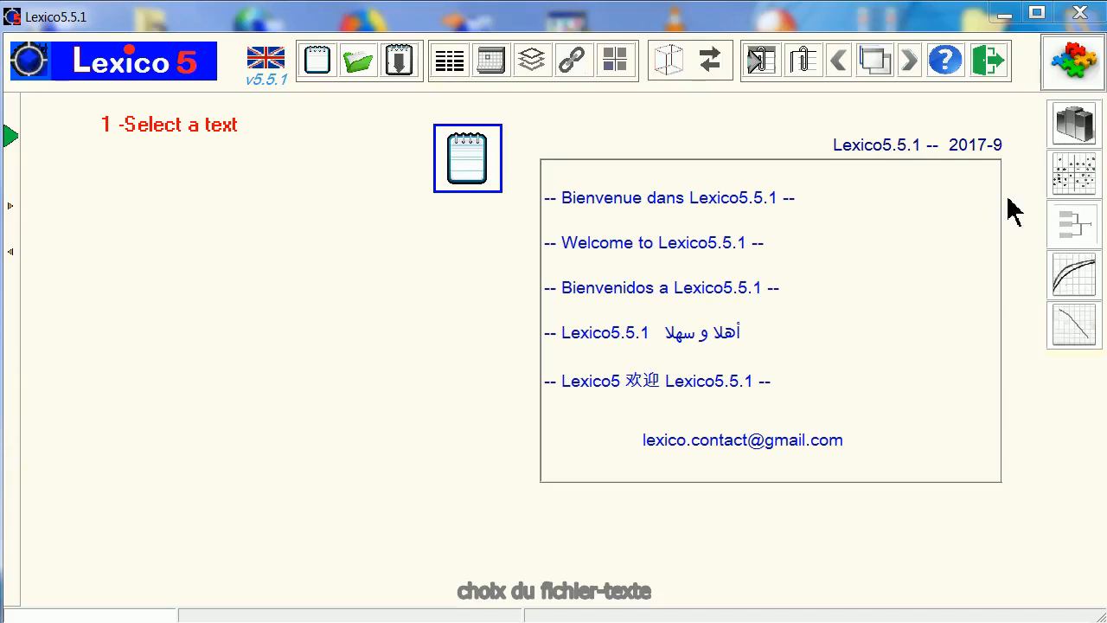
Step: Select Alice.txt from the L5Examples folder as the text file to analyse
{"action": "left_click", "coordinate": [466, 162]}
{"action": "left_click_drag", "start_coordinate": [787, 190], "coordinate": [558, 153]}
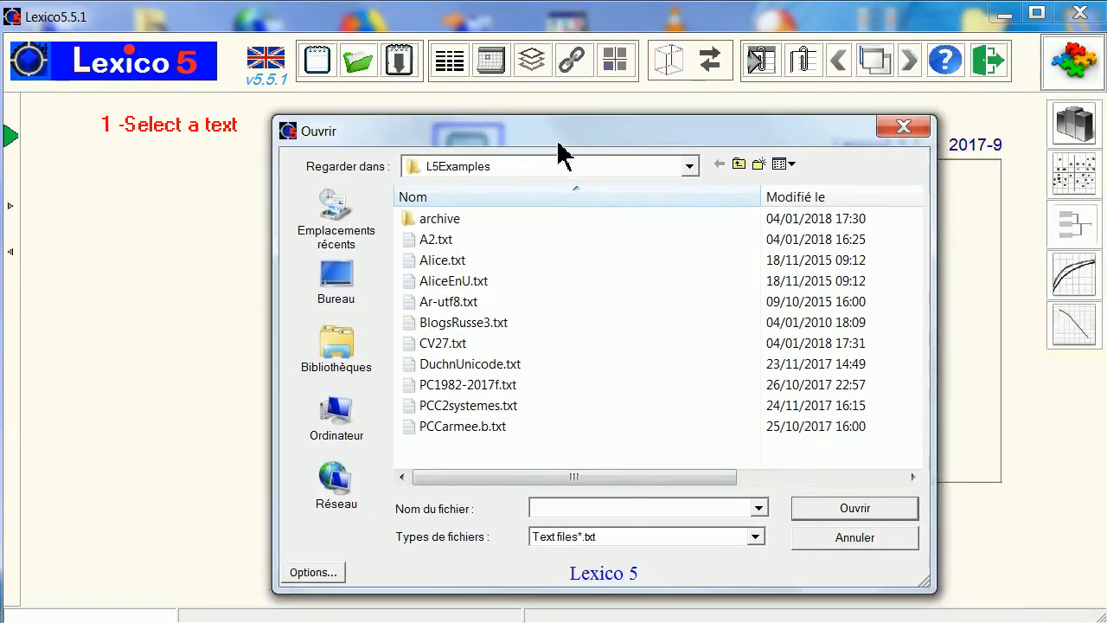
{"action": "double_click", "coordinate": [463, 263]}
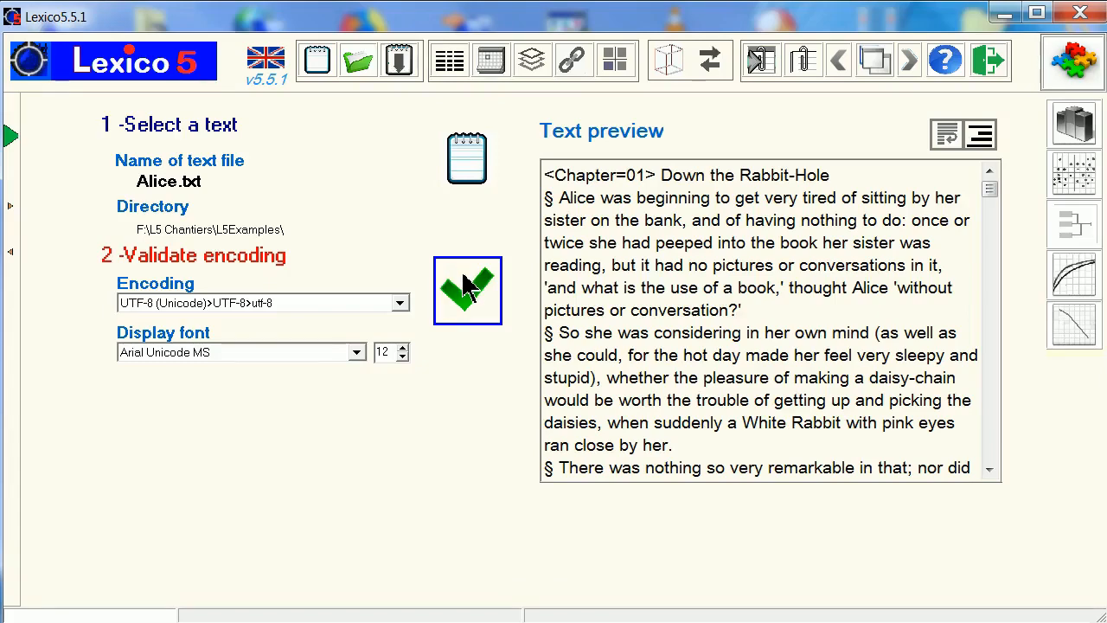
Step: Validate the UTF-8 encoding and build the text base with § as the section delimiter
{"action": "left_click", "coordinate": [467, 288]}
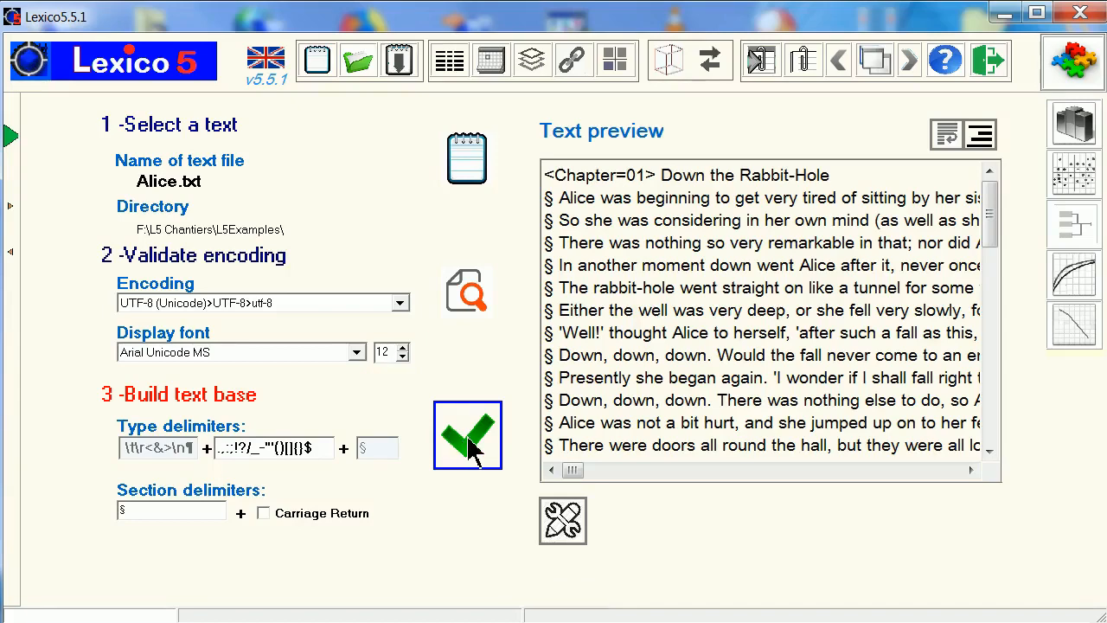
{"action": "left_click", "coordinate": [469, 440]}
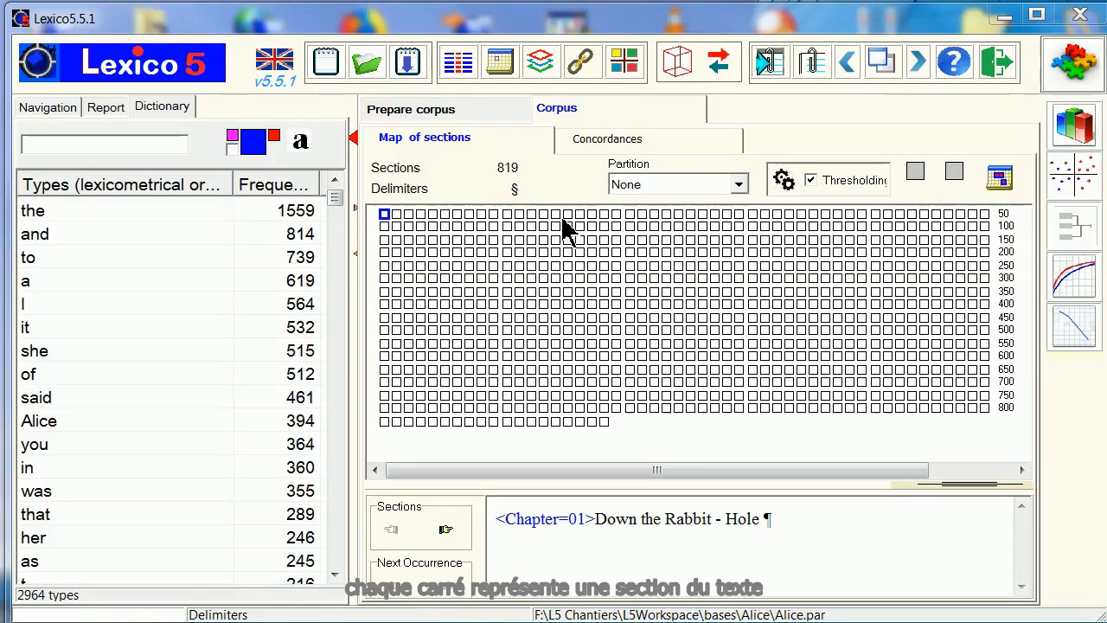
Step: Read the text of sections 5, 13 and one in the row ending at 350 on the map of sections
{"action": "left_click", "coordinate": [434, 218]}
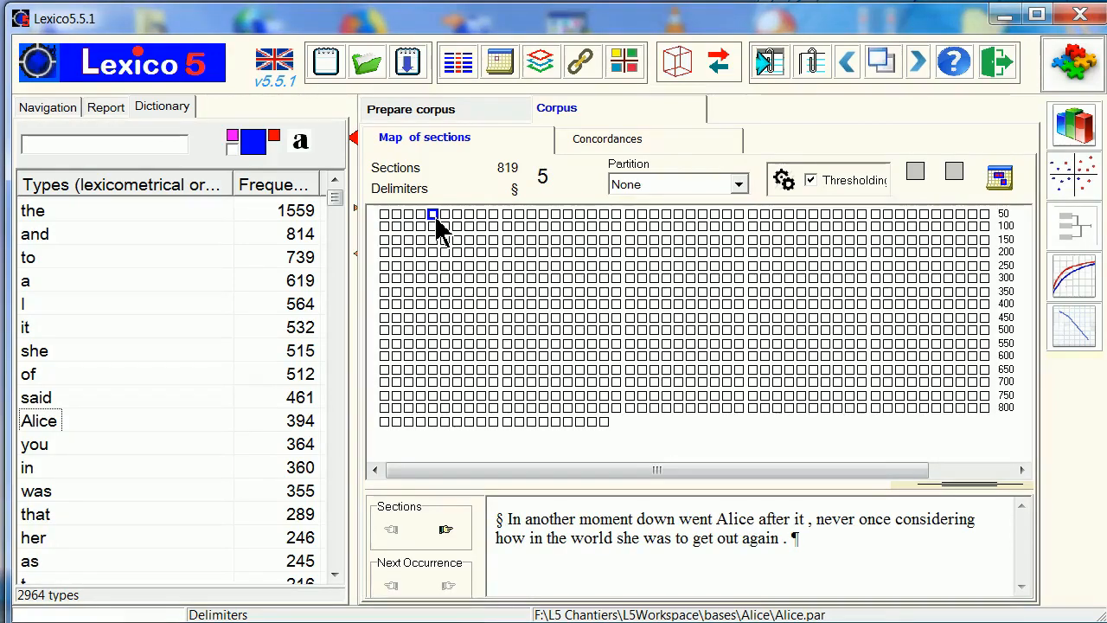
{"action": "left_click", "coordinate": [531, 220]}
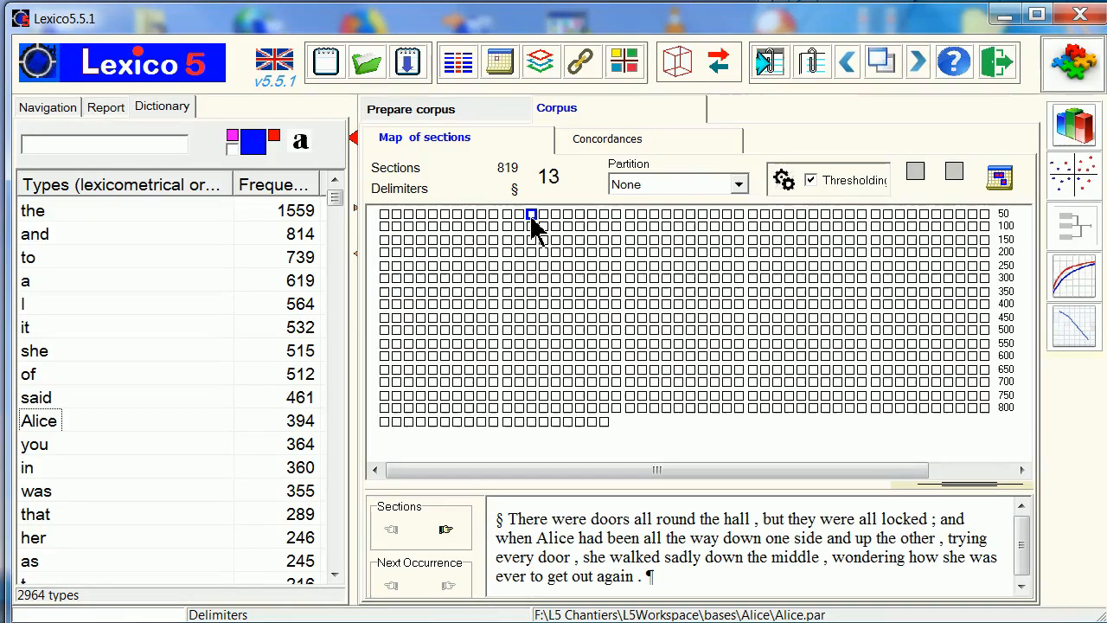
{"action": "left_click", "coordinate": [531, 292]}
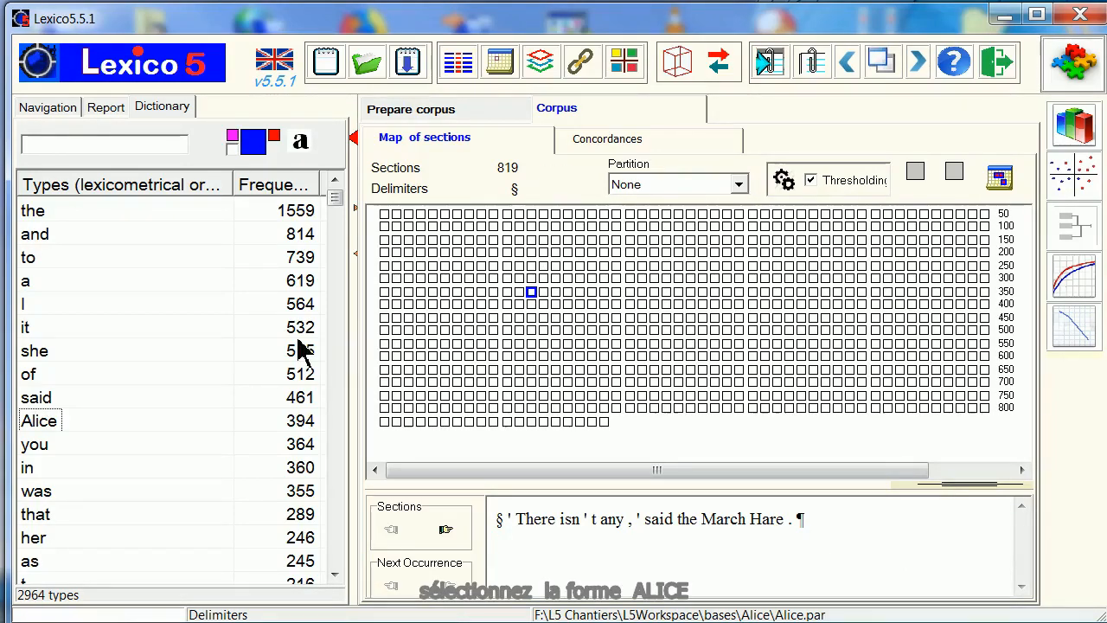
Step: Mark the occurrences of Alice on the map of sections and read sections 406 and 771
{"action": "left_click", "coordinate": [30, 428]}
{"action": "left_click_drag", "start_coordinate": [30, 441], "coordinate": [504, 344]}
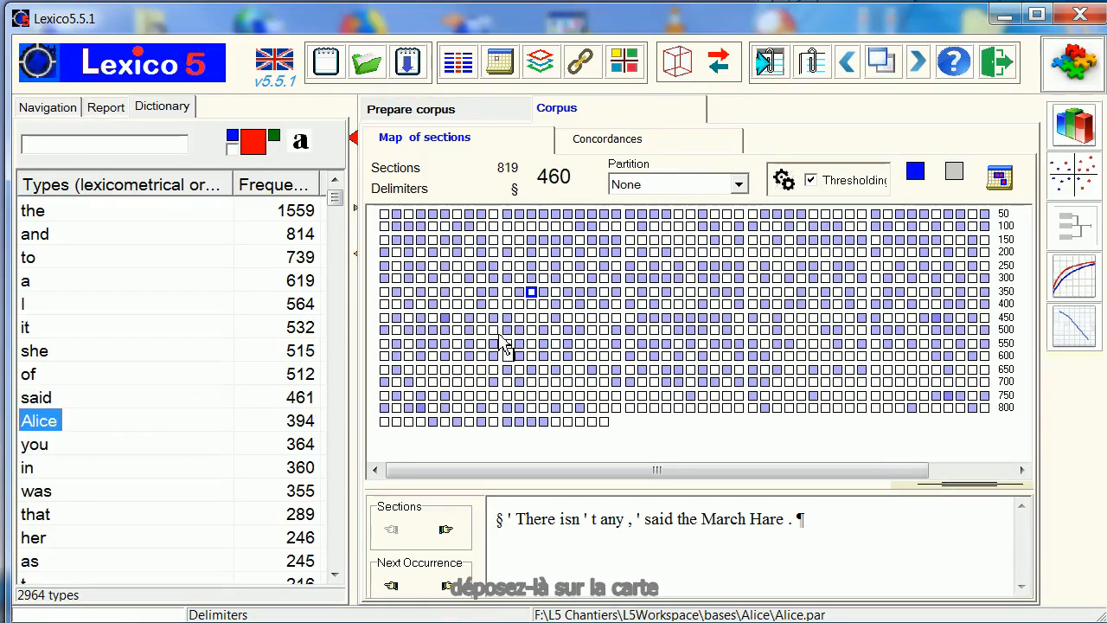
{"action": "left_click", "coordinate": [443, 319]}
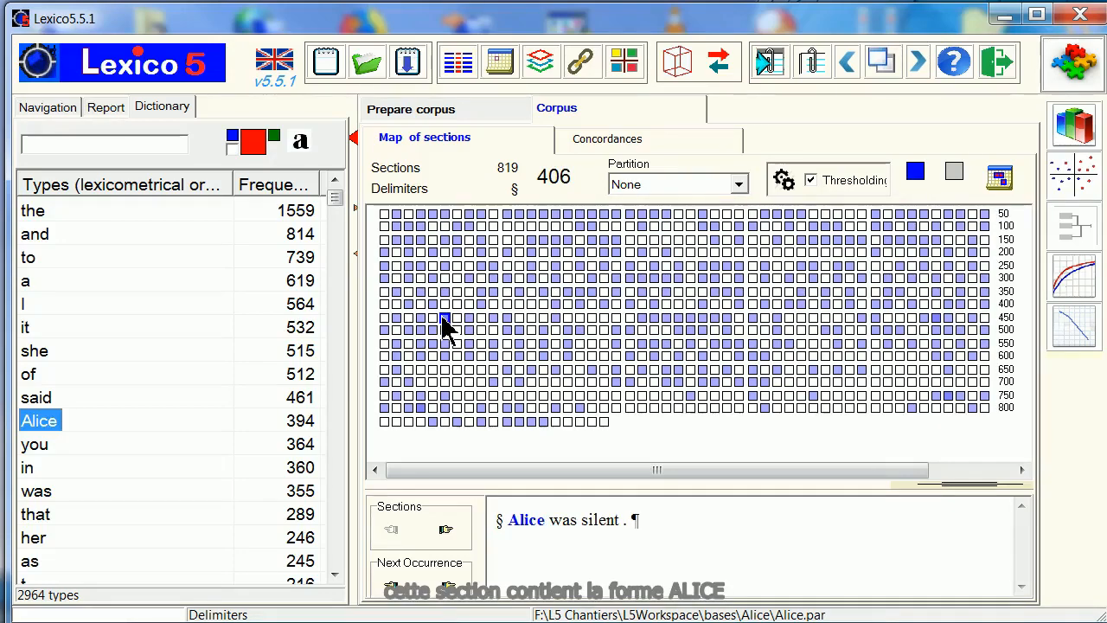
{"action": "left_click", "coordinate": [945, 397]}
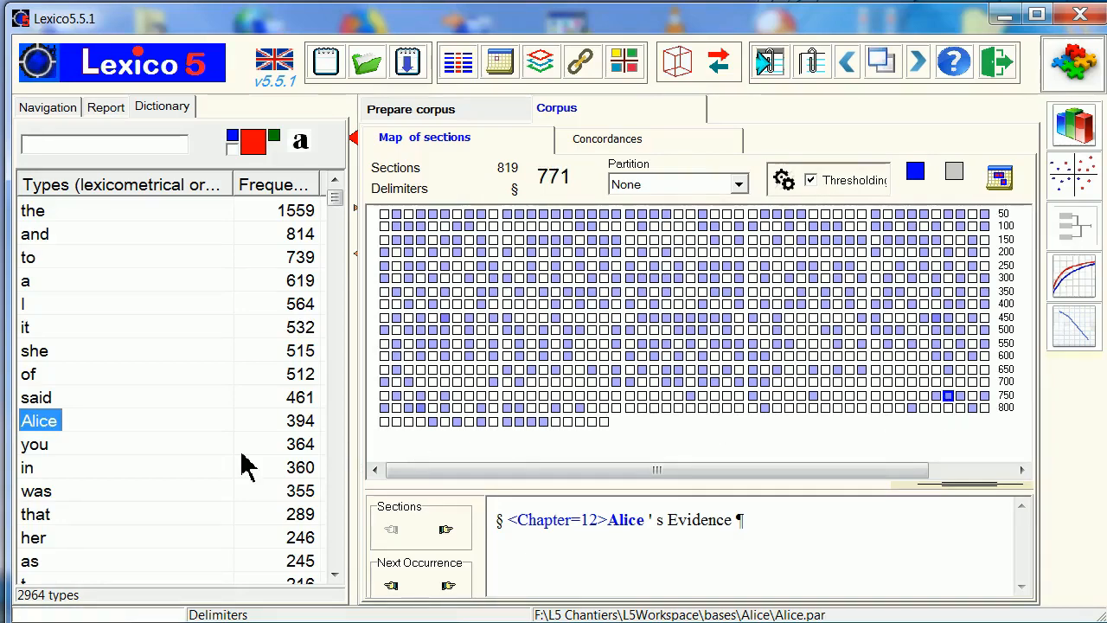
Step: Find Queen in the dictionary and add its occurrences to the map of sections alongside Alice
{"action": "left_click", "coordinate": [330, 499]}
{"action": "left_click", "coordinate": [331, 499]}
{"action": "left_click", "coordinate": [330, 499]}
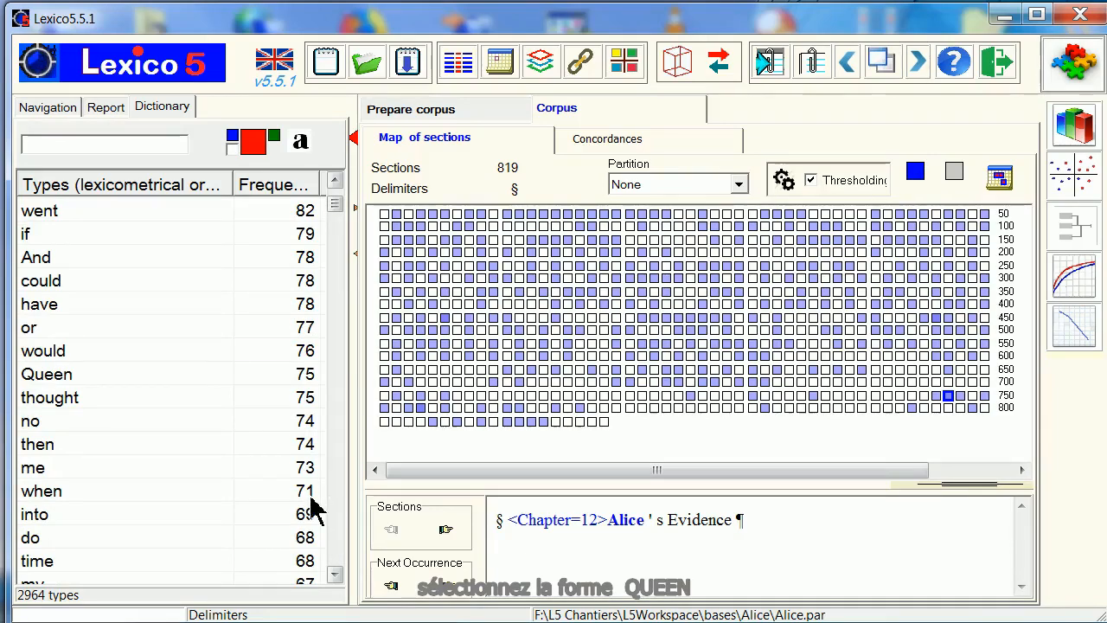
{"action": "left_click", "coordinate": [73, 378]}
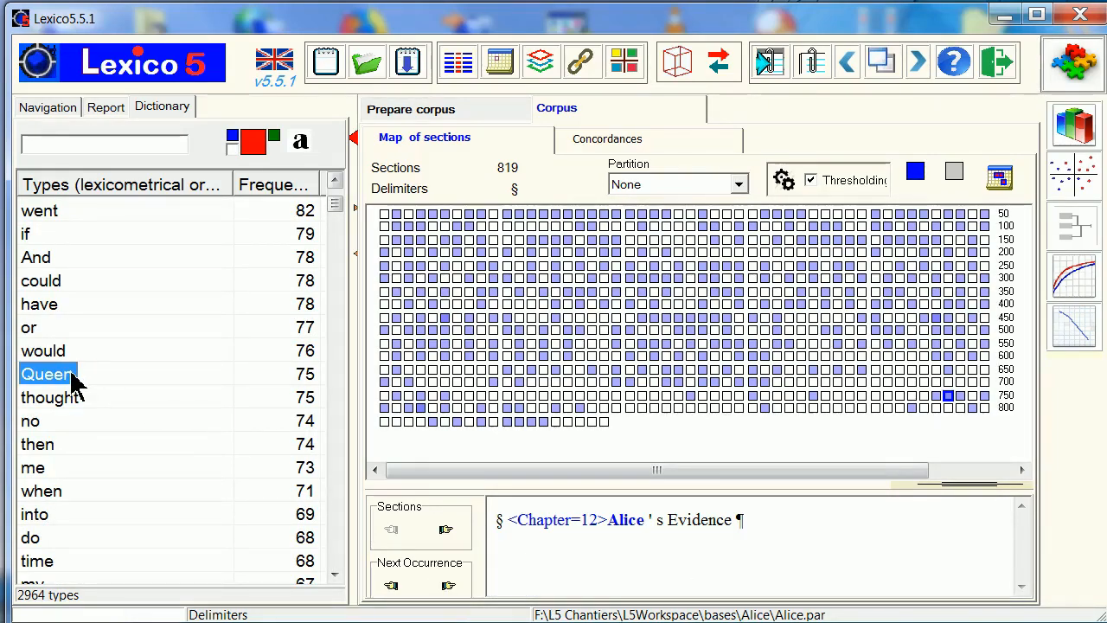
{"action": "left_click_drag", "start_coordinate": [74, 378], "coordinate": [607, 394]}
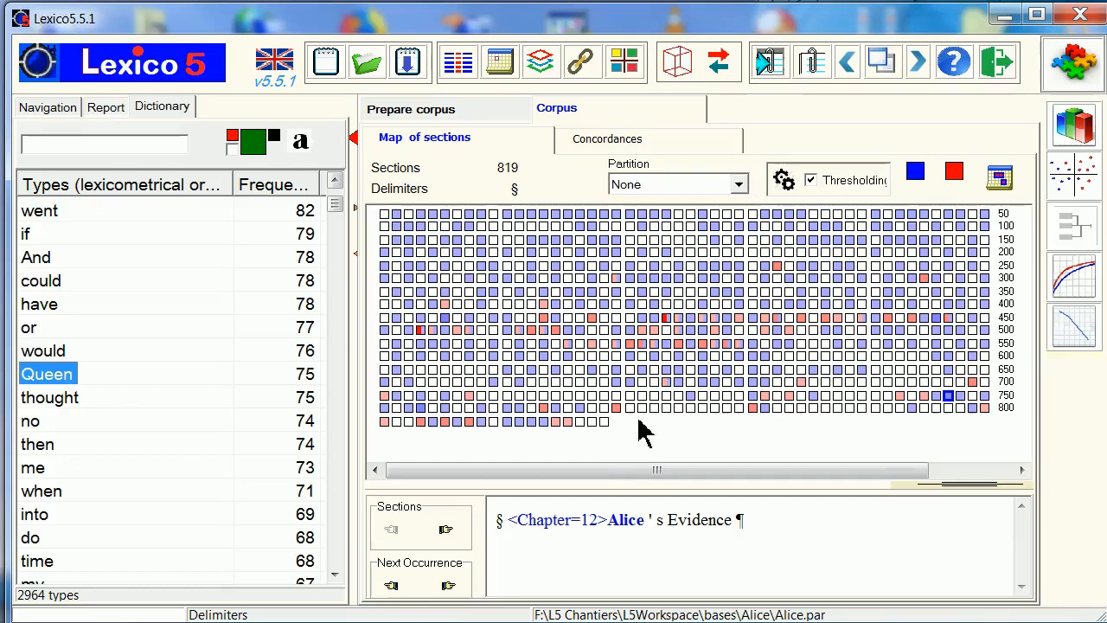
Step: Read the two darkest red map sections containing both Alice and Queen, enlarging the section text area
{"action": "left_click", "coordinate": [664, 319]}
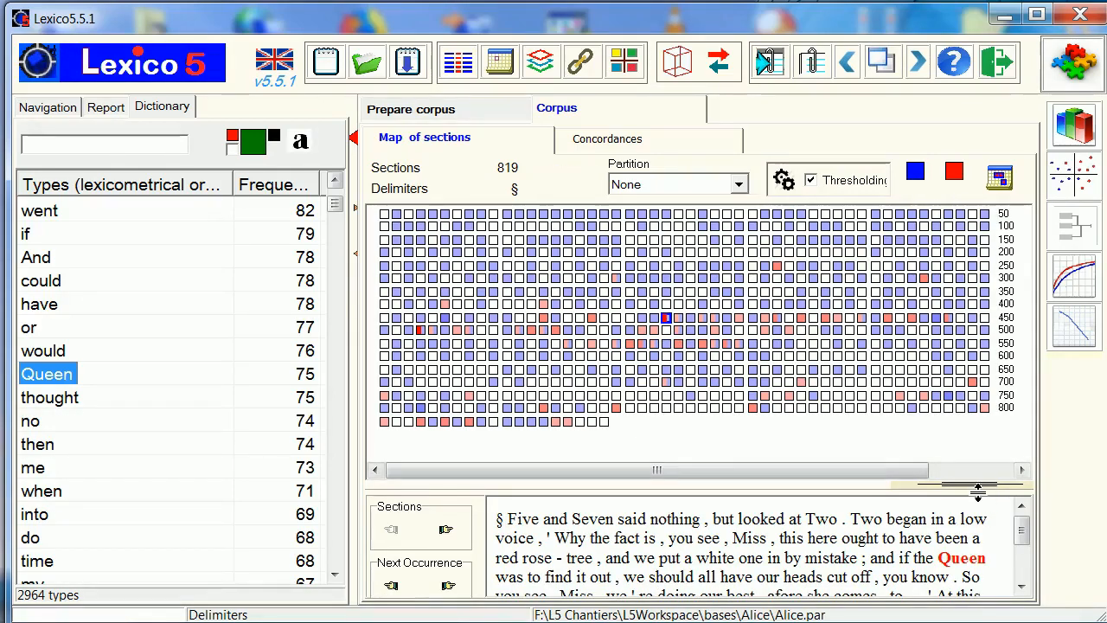
{"action": "left_click_drag", "start_coordinate": [977, 443], "coordinate": [977, 437]}
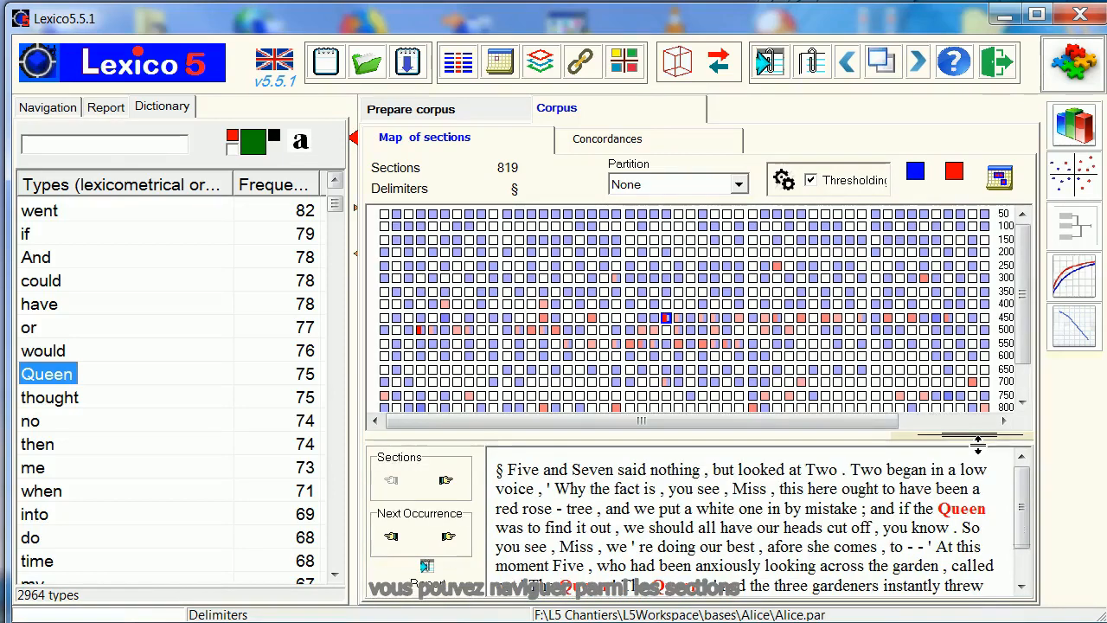
{"action": "left_click", "coordinate": [1023, 581]}
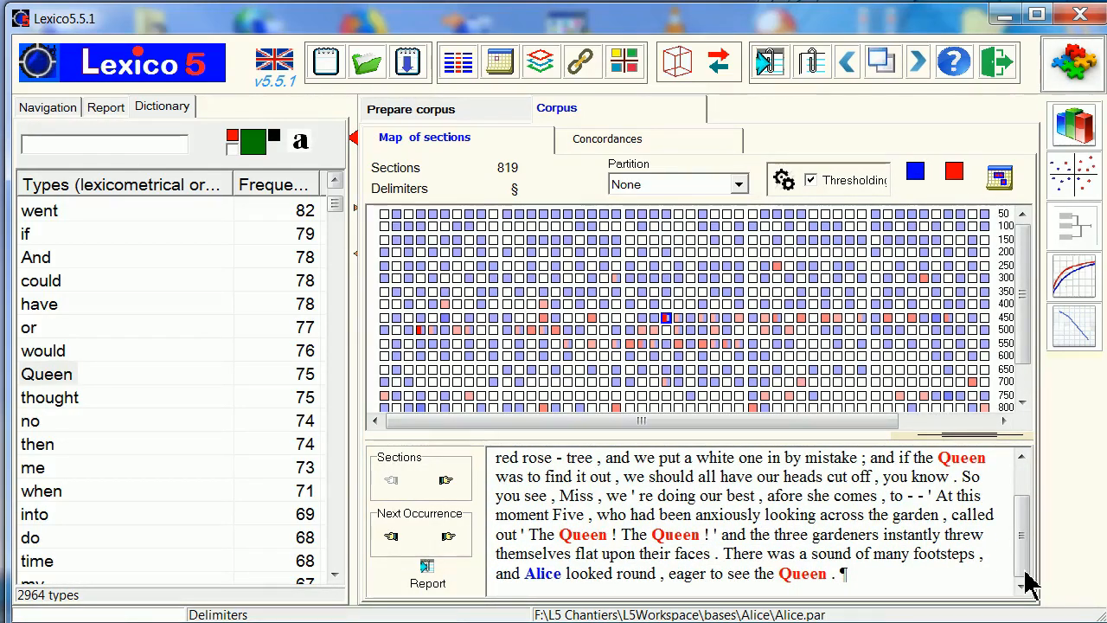
{"action": "left_click", "coordinate": [422, 330]}
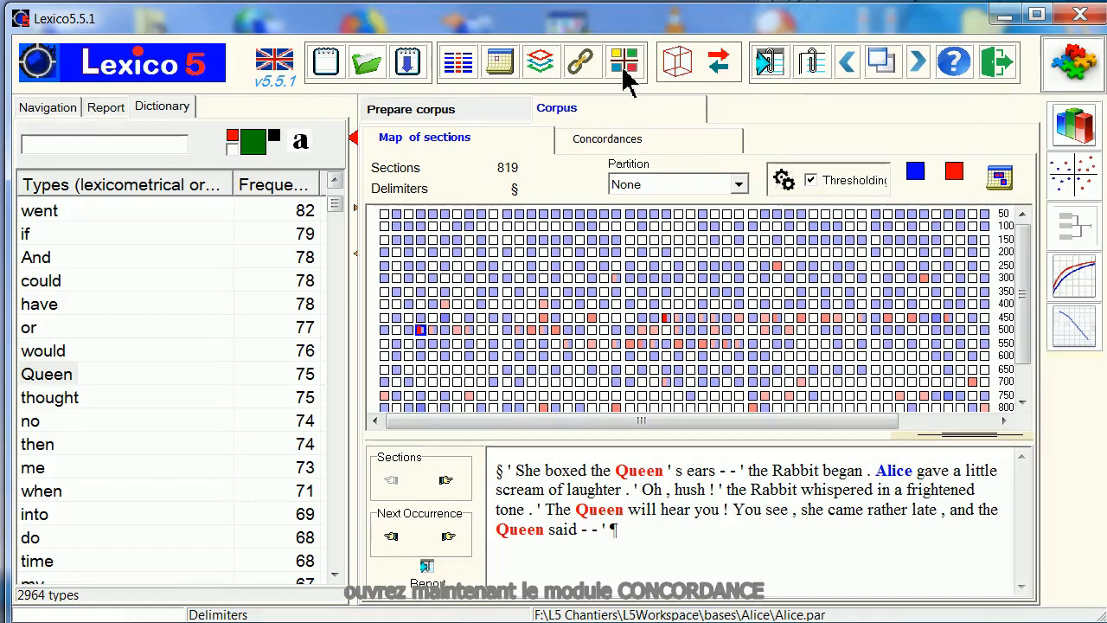
Step: Build a concordance of Queen and sort it by left context, and finally by right context
{"action": "left_click", "coordinate": [457, 66]}
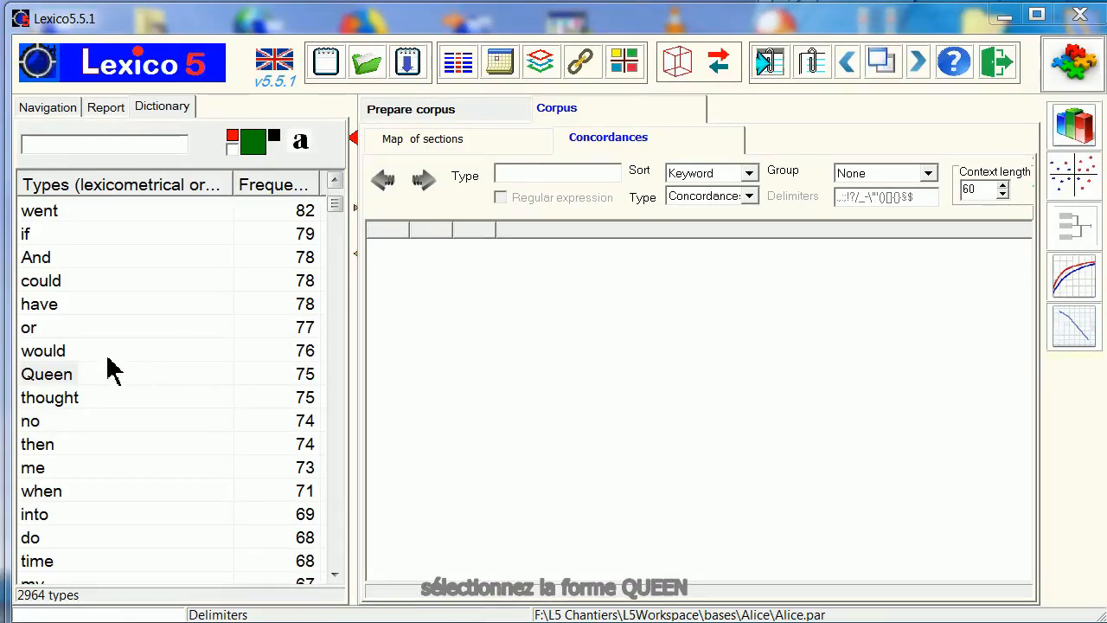
{"action": "left_click", "coordinate": [69, 375]}
{"action": "left_click_drag", "start_coordinate": [70, 380], "coordinate": [549, 395]}
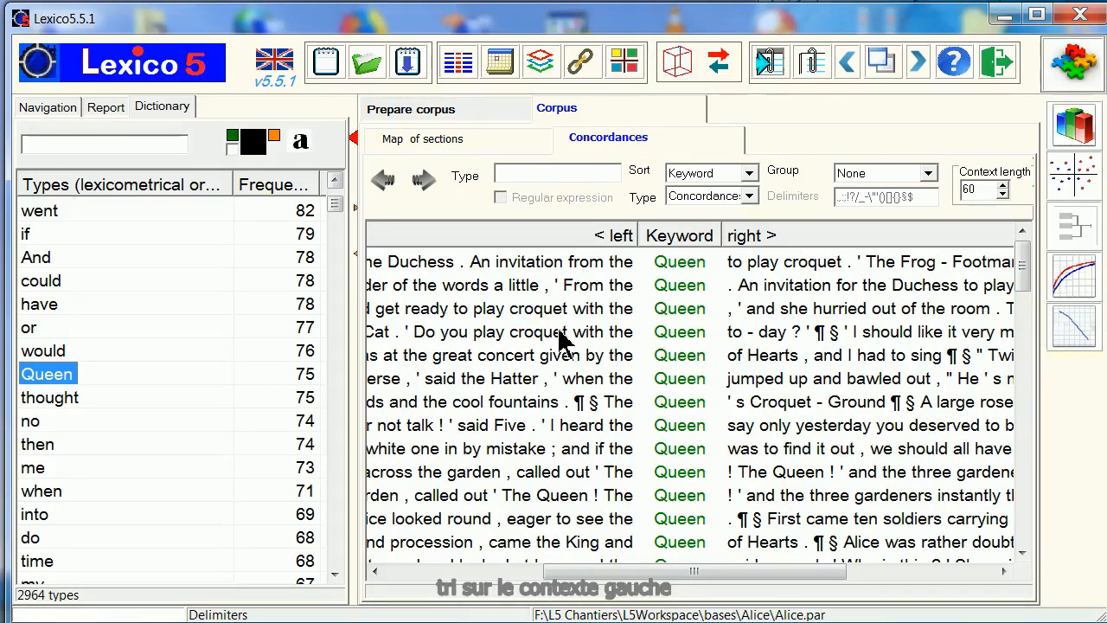
{"action": "left_click", "coordinate": [563, 231]}
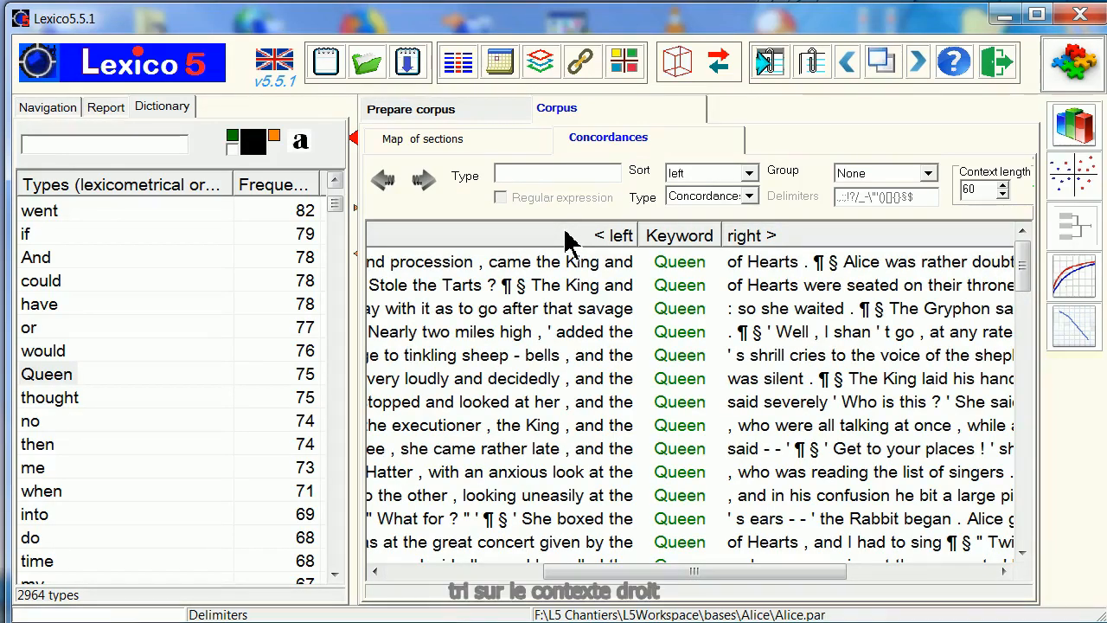
{"action": "left_click", "coordinate": [820, 242]}
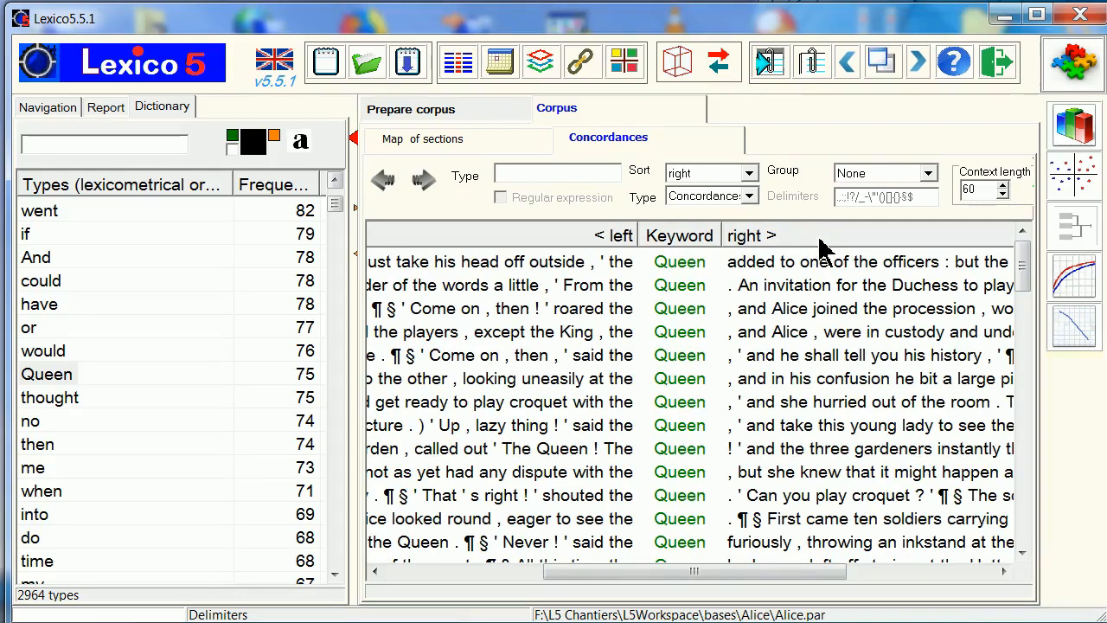
Step: Create a partition of the corpus based on the Chapter tag
{"action": "left_click", "coordinate": [626, 64]}
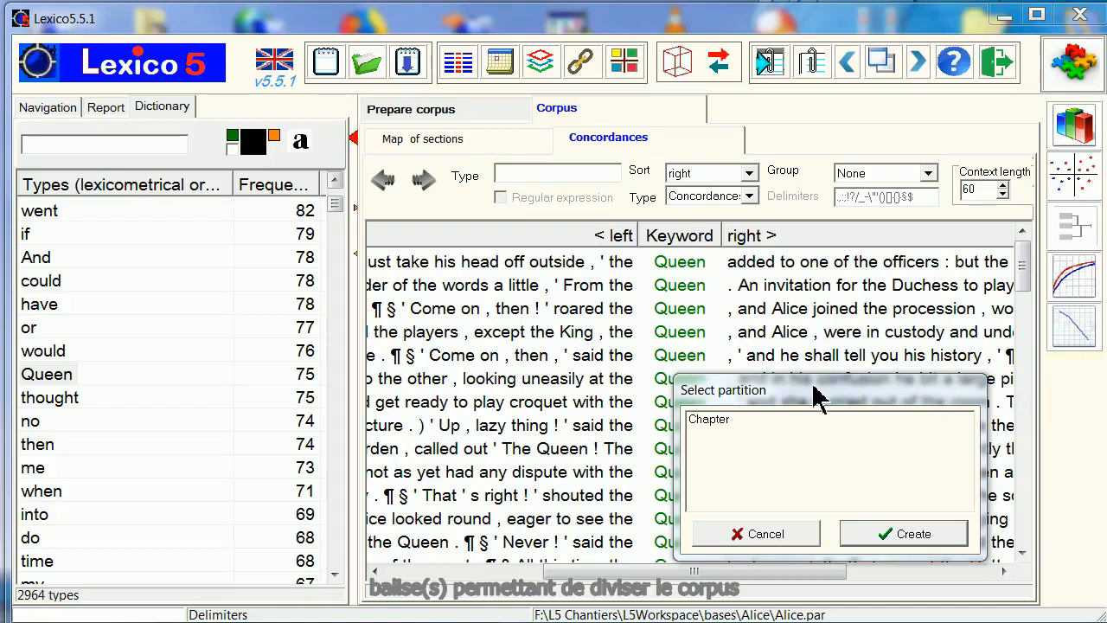
{"action": "left_click", "coordinate": [716, 423]}
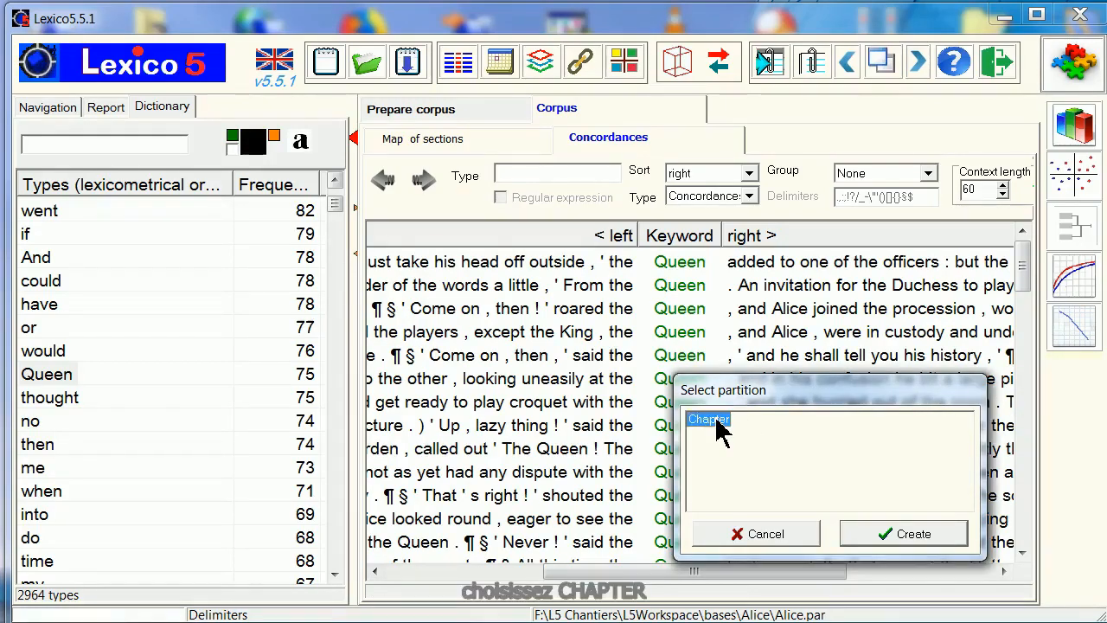
{"action": "left_click", "coordinate": [890, 536]}
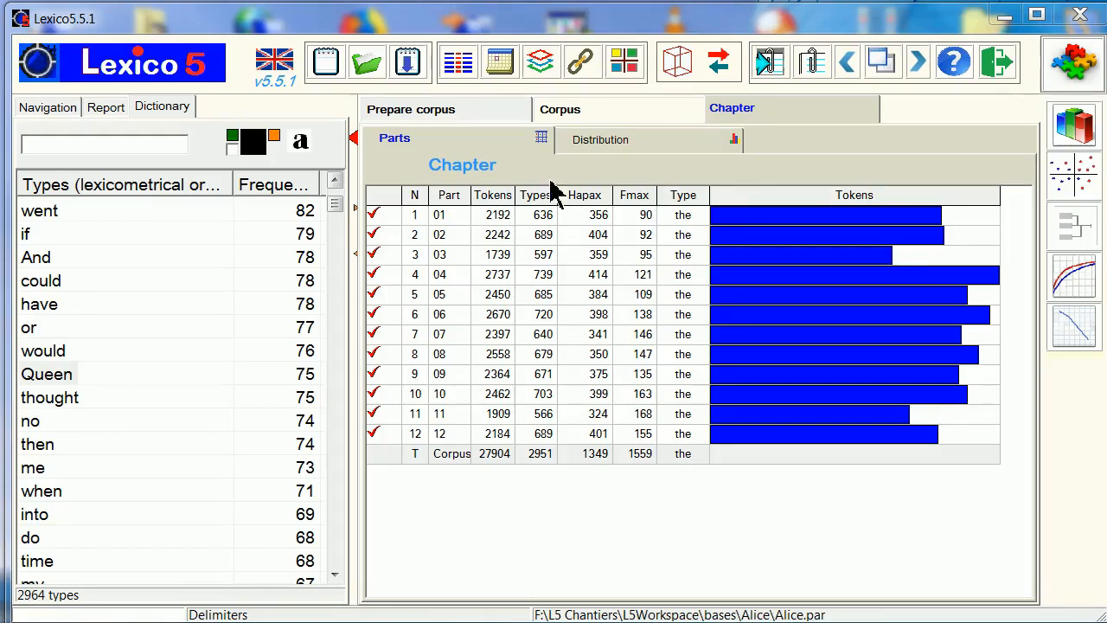
Step: Plot the distribution of Alice across the chapters as relative frequencies
{"action": "left_click", "coordinate": [602, 152]}
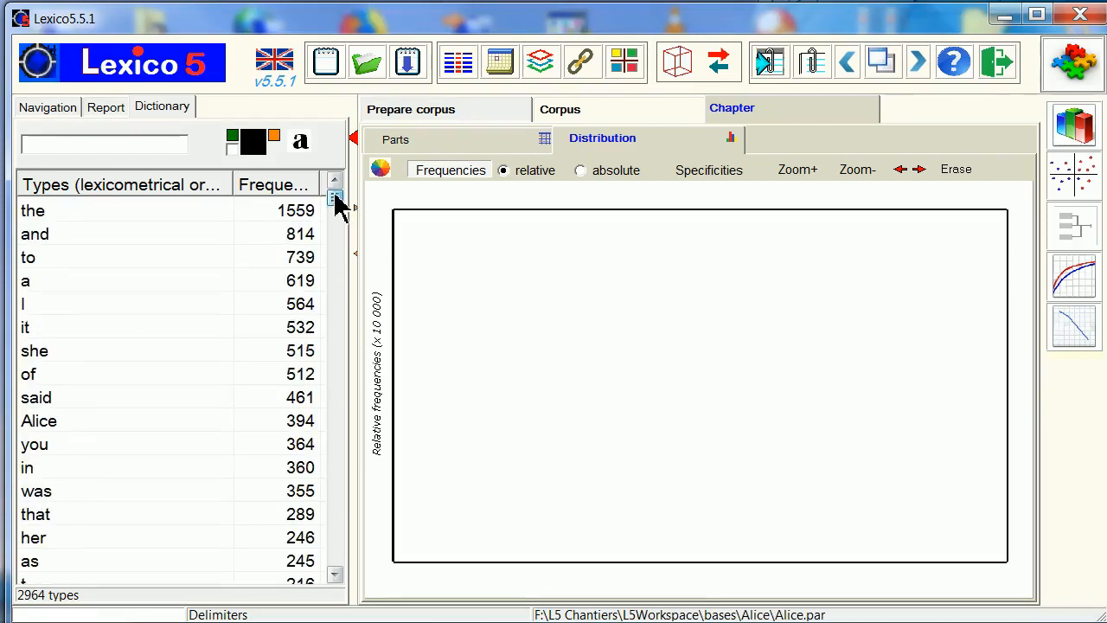
{"action": "left_click", "coordinate": [73, 422]}
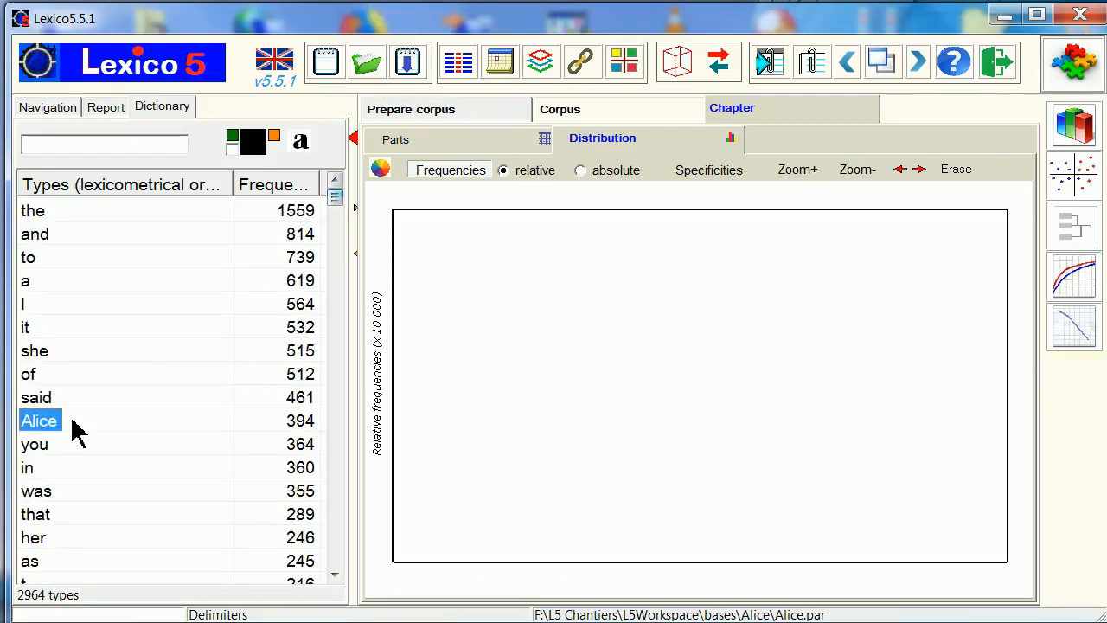
{"action": "left_click_drag", "start_coordinate": [554, 390], "coordinate": [554, 390]}
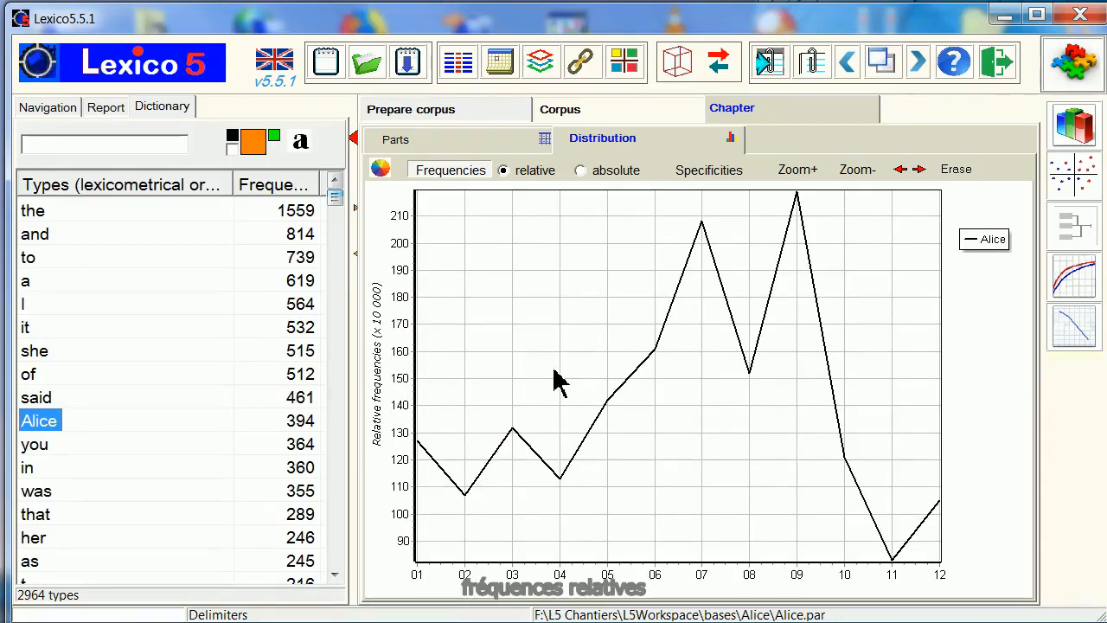
Step: Show the Alice distribution as absolute frequencies and finally as specificities per chapter
{"action": "left_click", "coordinate": [580, 171]}
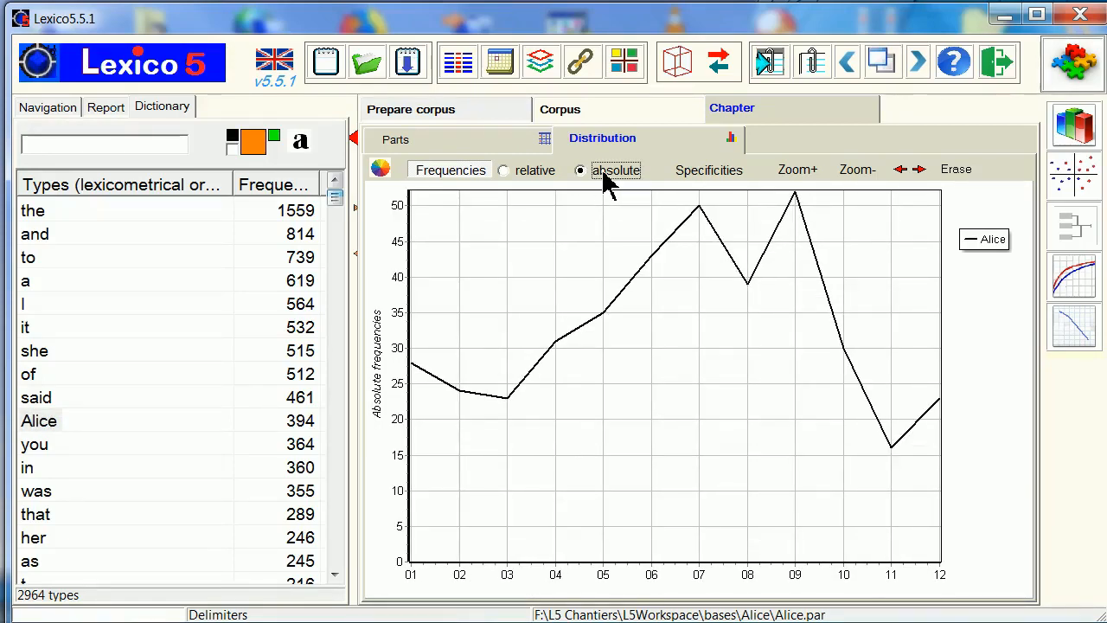
{"action": "left_click", "coordinate": [711, 171]}
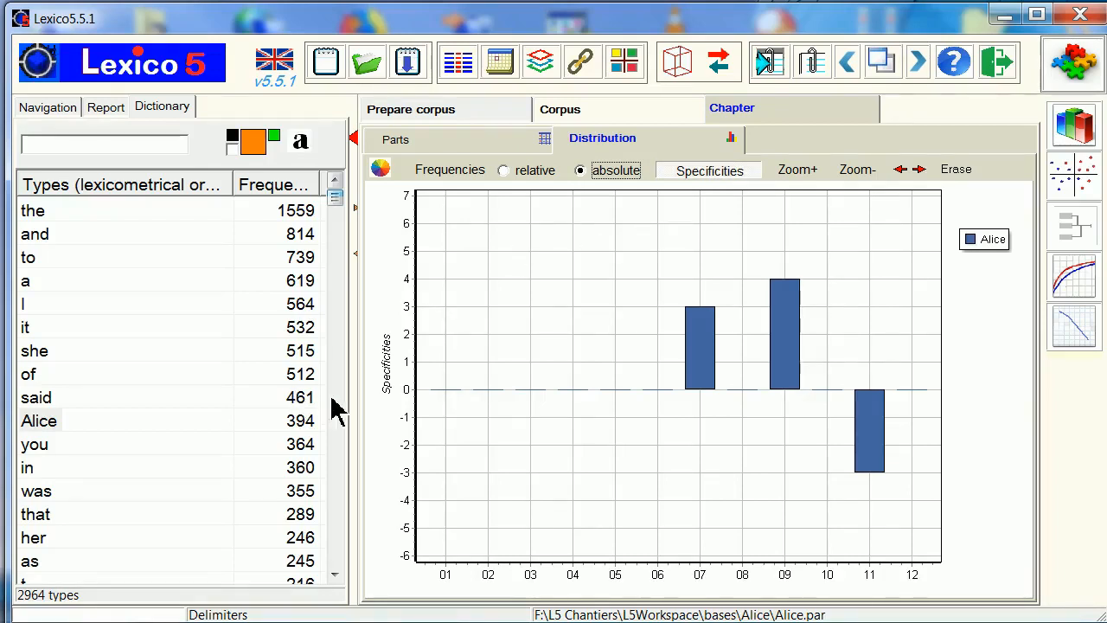
Step: Find Queen in the dictionary and add it to the chapter specificities chart alongside Alice
{"action": "scroll", "coordinate": [345, 415], "scroll_direction": "down", "scroll_amount": 5}
{"action": "scroll", "coordinate": [344, 415], "scroll_direction": "down", "scroll_amount": 5}
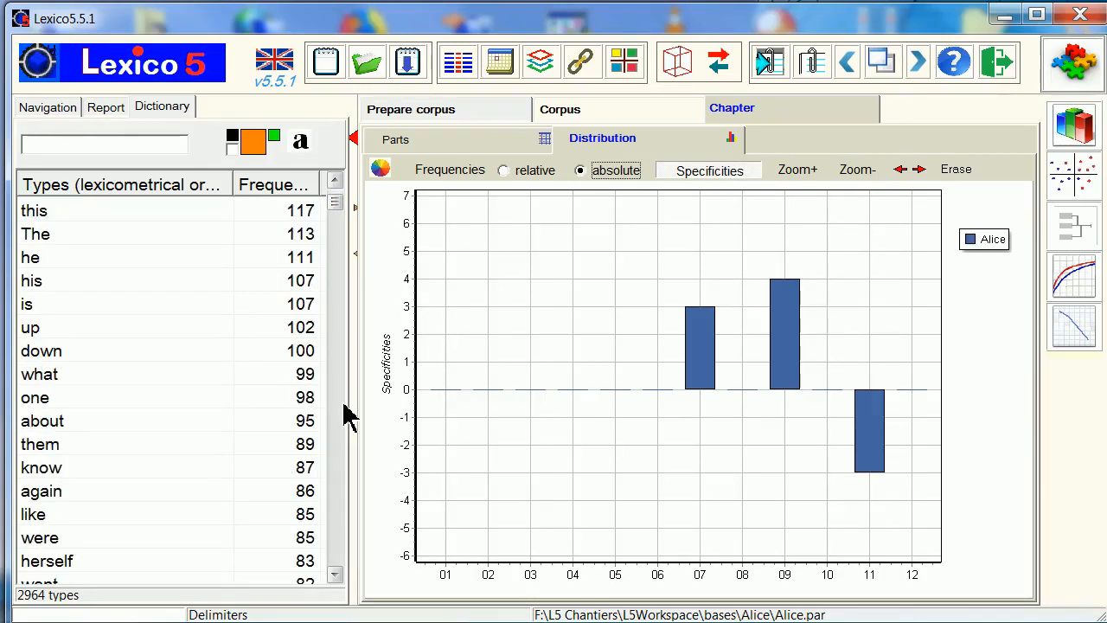
{"action": "scroll", "coordinate": [344, 415], "scroll_direction": "down", "scroll_amount": 5}
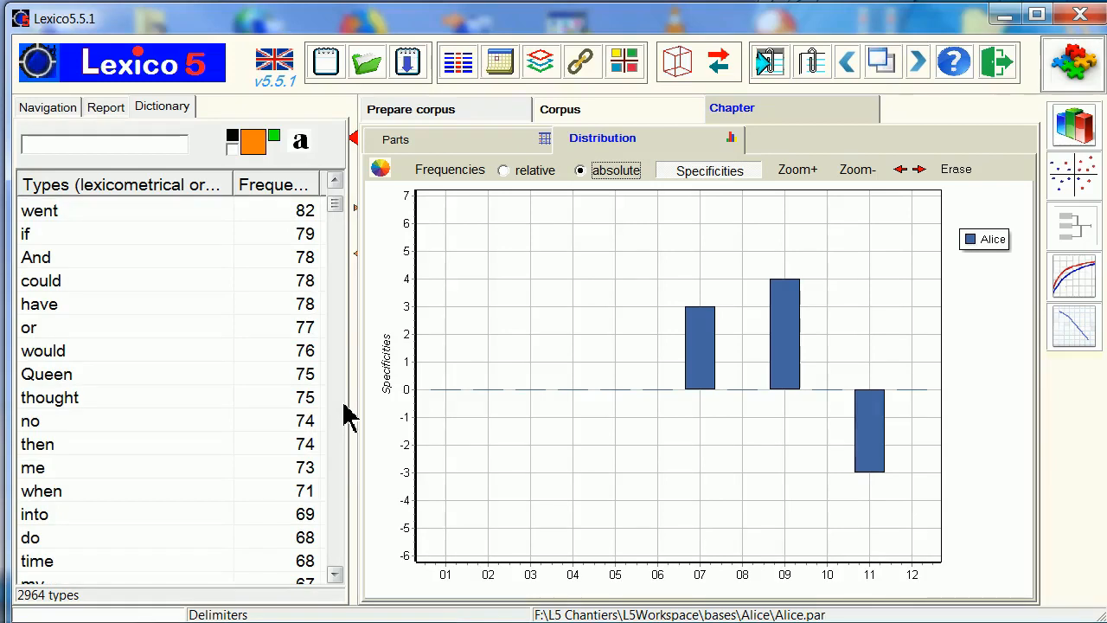
{"action": "left_click", "coordinate": [62, 376]}
{"action": "left_click_drag", "start_coordinate": [90, 383], "coordinate": [634, 427]}
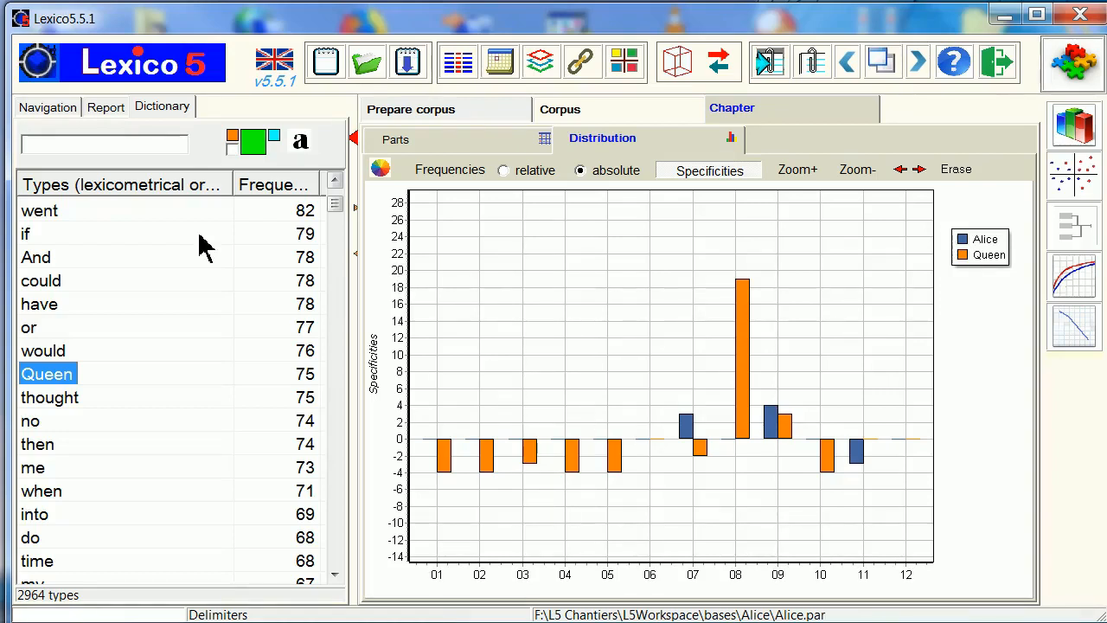
Step: Search the dictionary for Rabbit and add it to the chapter specificities chart
{"action": "left_click", "coordinate": [97, 145]}
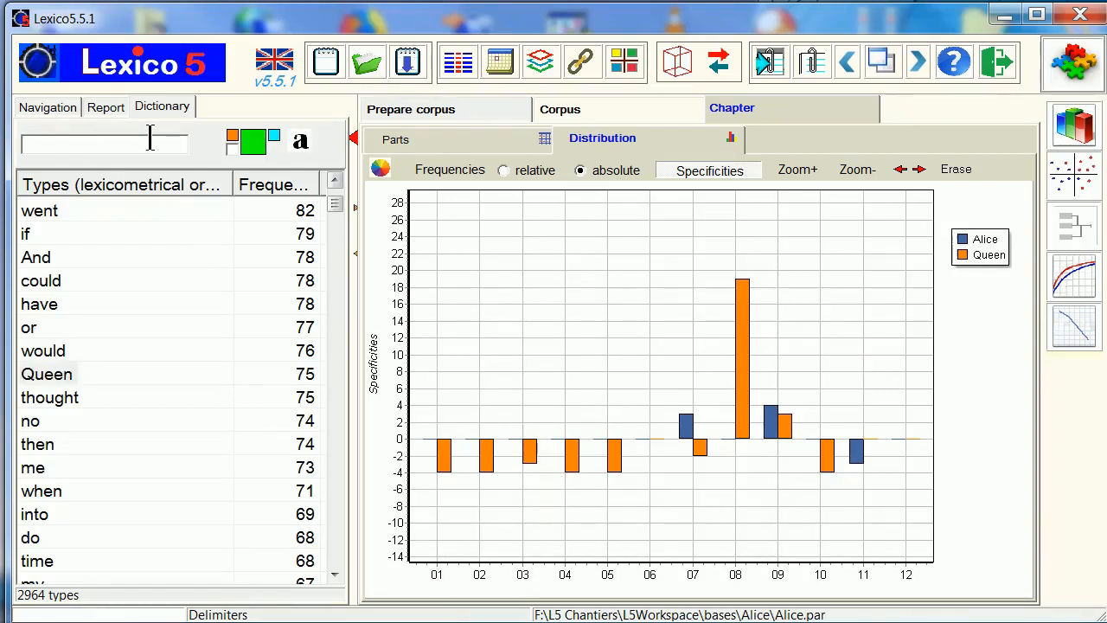
{"action": "type", "text": "Rabbit"}
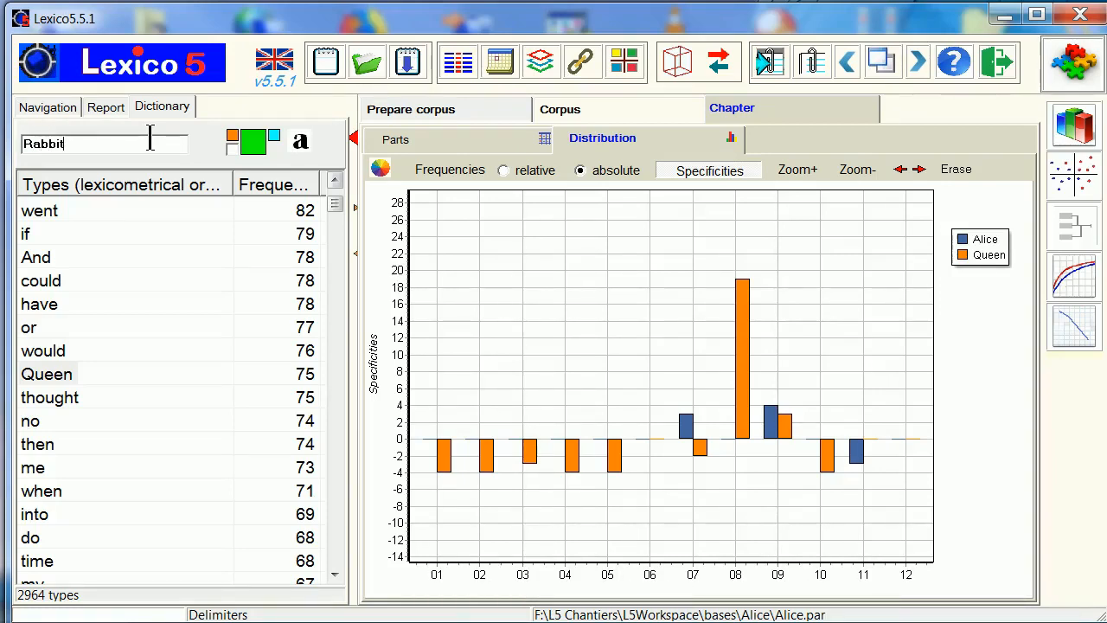
{"action": "key", "text": "Return"}
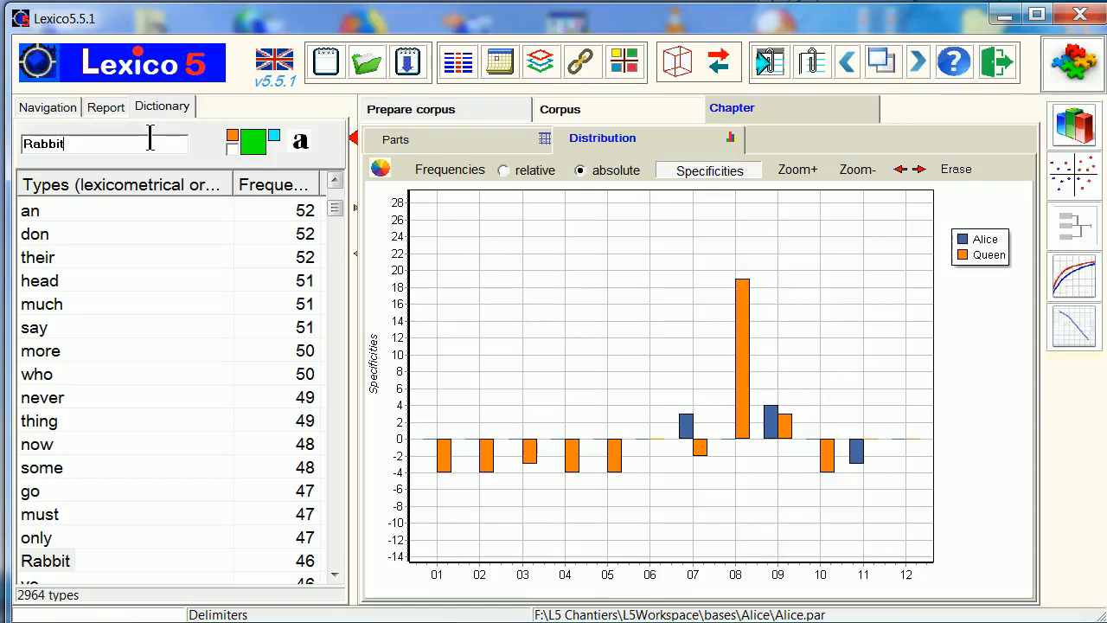
{"action": "left_click", "coordinate": [57, 562]}
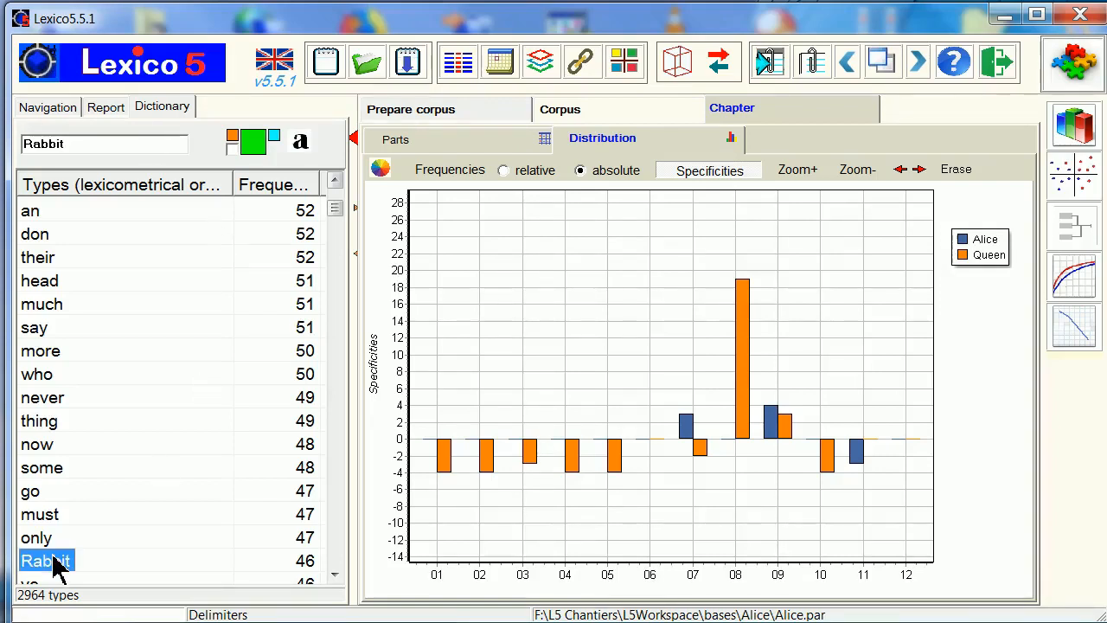
{"action": "left_click_drag", "start_coordinate": [59, 562], "coordinate": [638, 512]}
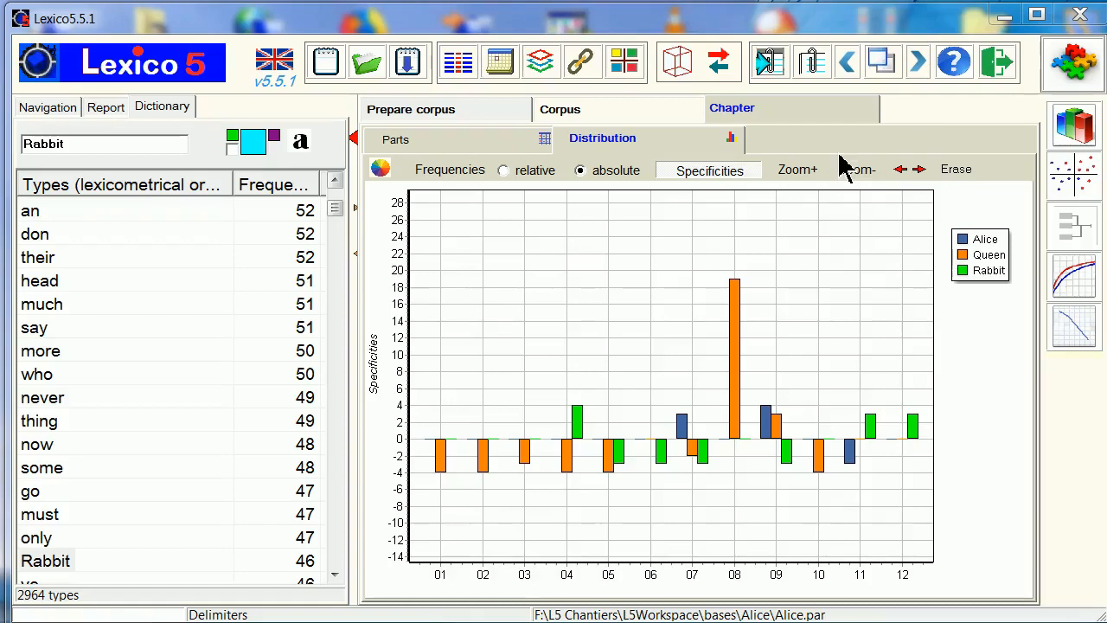
Step: Return to the Queen concordance and group its contexts by Chapter
{"action": "left_click", "coordinate": [878, 62]}
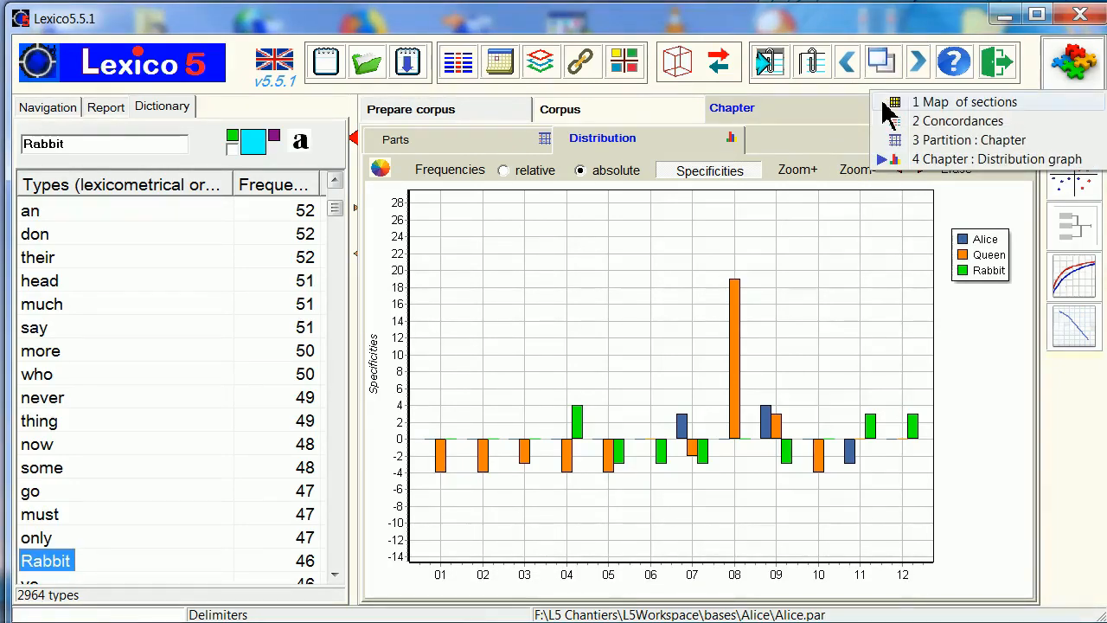
{"action": "left_click", "coordinate": [894, 122]}
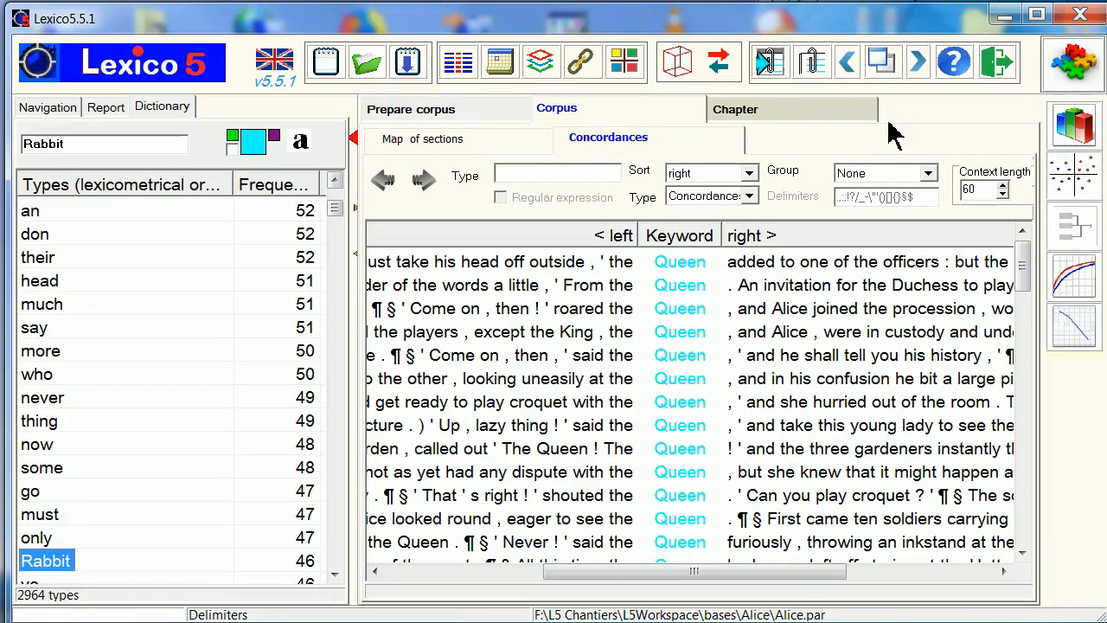
{"action": "left_click", "coordinate": [928, 174]}
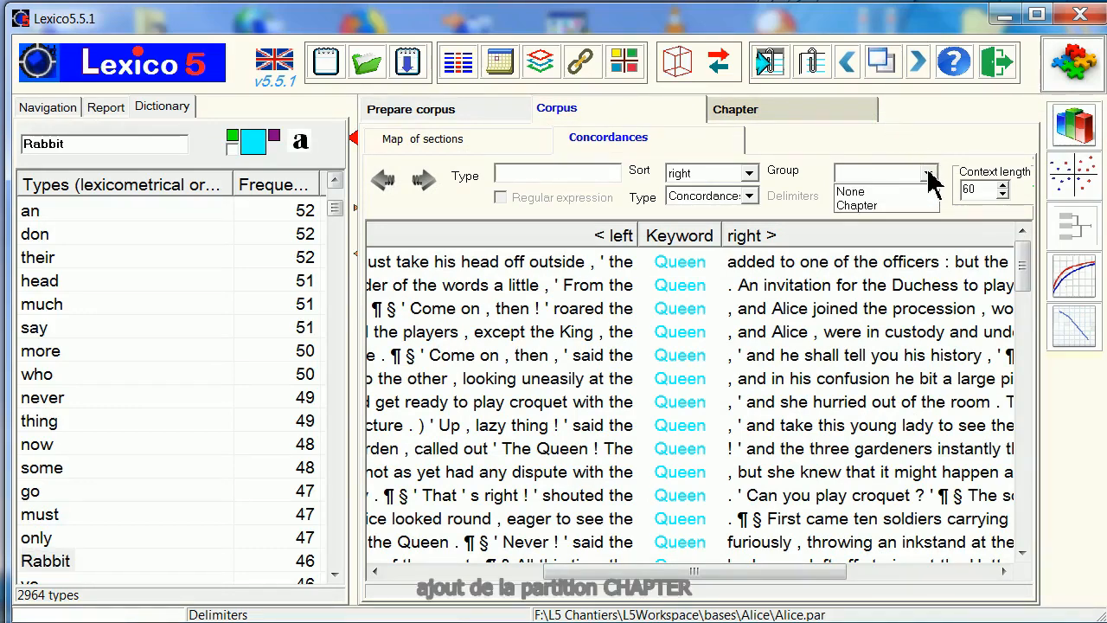
{"action": "left_click", "coordinate": [931, 205]}
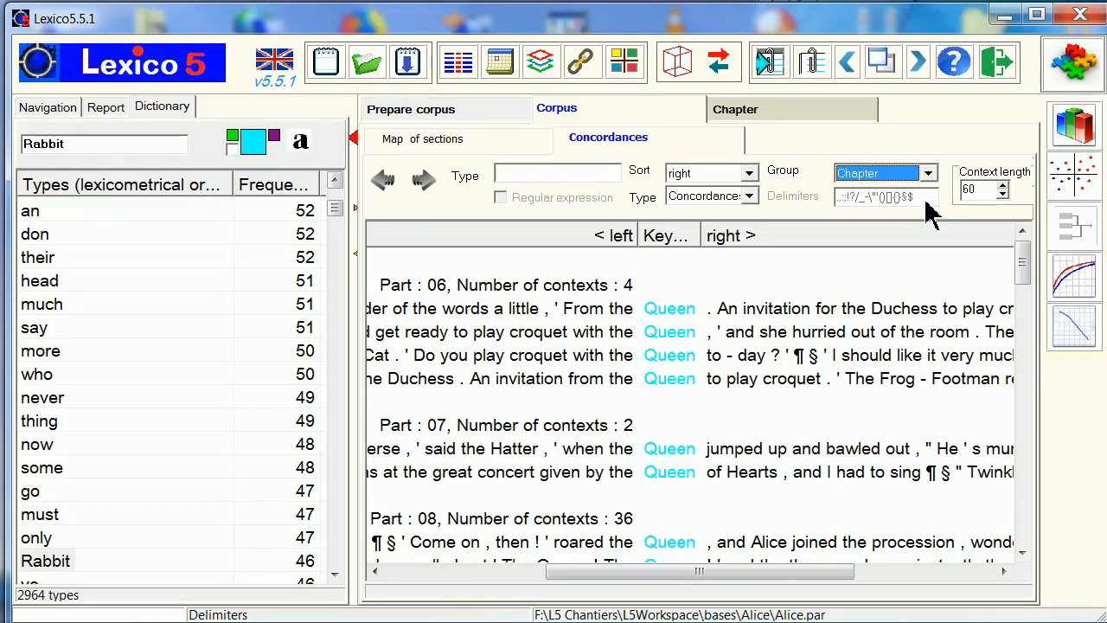
Step: Return to the map of sections and divide it by the Chapter partition
{"action": "left_click", "coordinate": [849, 75]}
{"action": "left_click", "coordinate": [849, 74]}
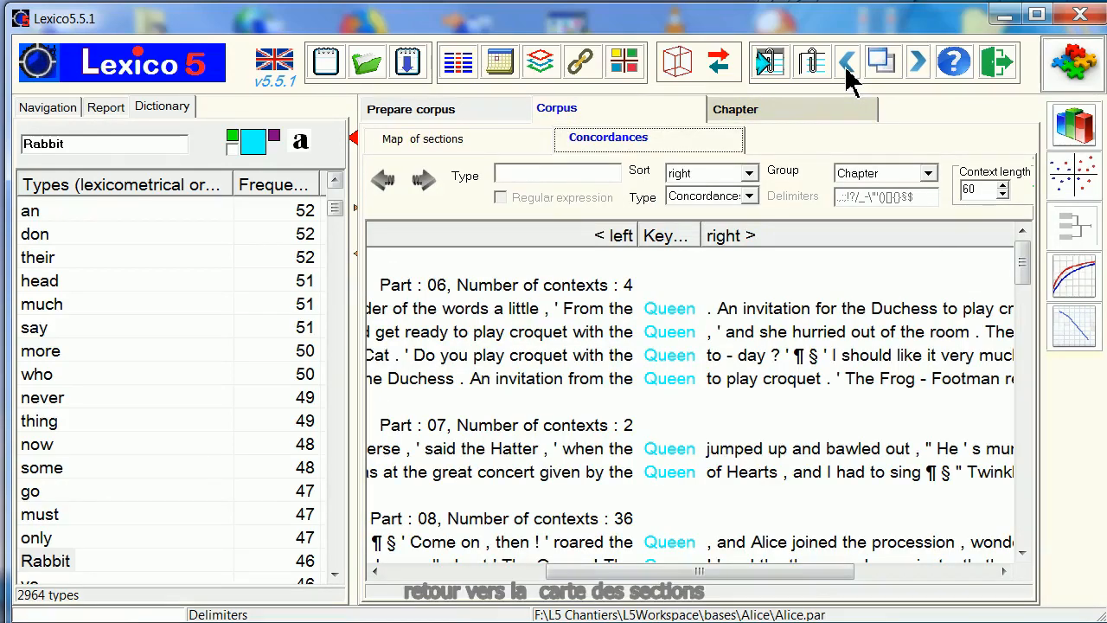
{"action": "left_click", "coordinate": [849, 74]}
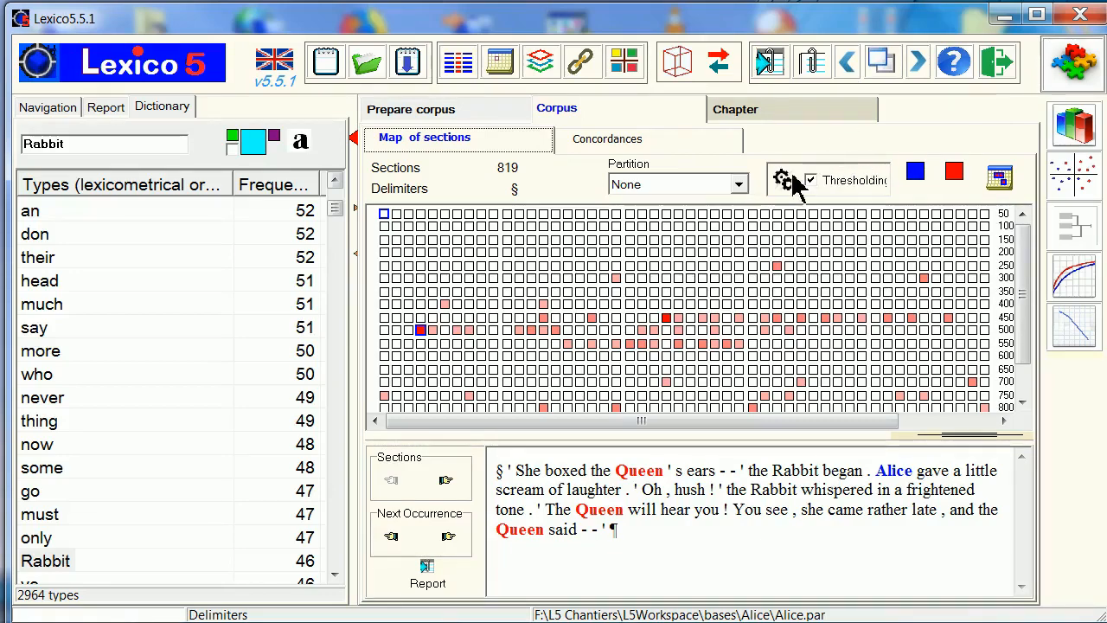
{"action": "left_click", "coordinate": [739, 185]}
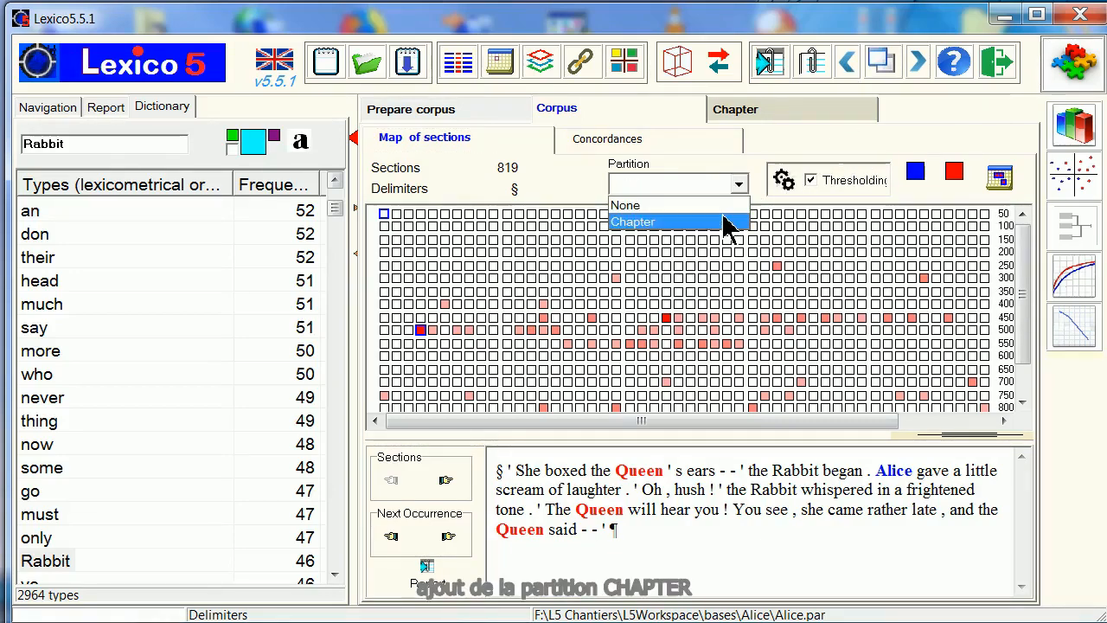
{"action": "left_click", "coordinate": [724, 223]}
{"action": "left_click_drag", "start_coordinate": [869, 422], "coordinate": [890, 437]}
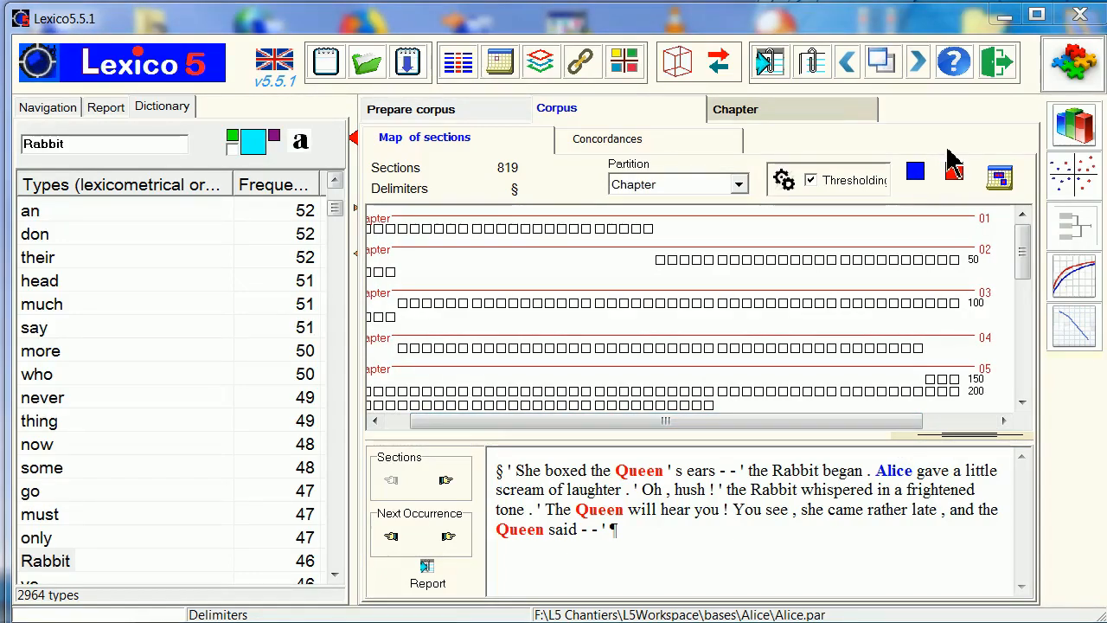
Step: Compute the specificities of part 01 in the Chapter partition, with probability threshold 5 and minimal frequency 10
{"action": "left_click", "coordinate": [847, 68]}
{"action": "left_click", "coordinate": [848, 67]}
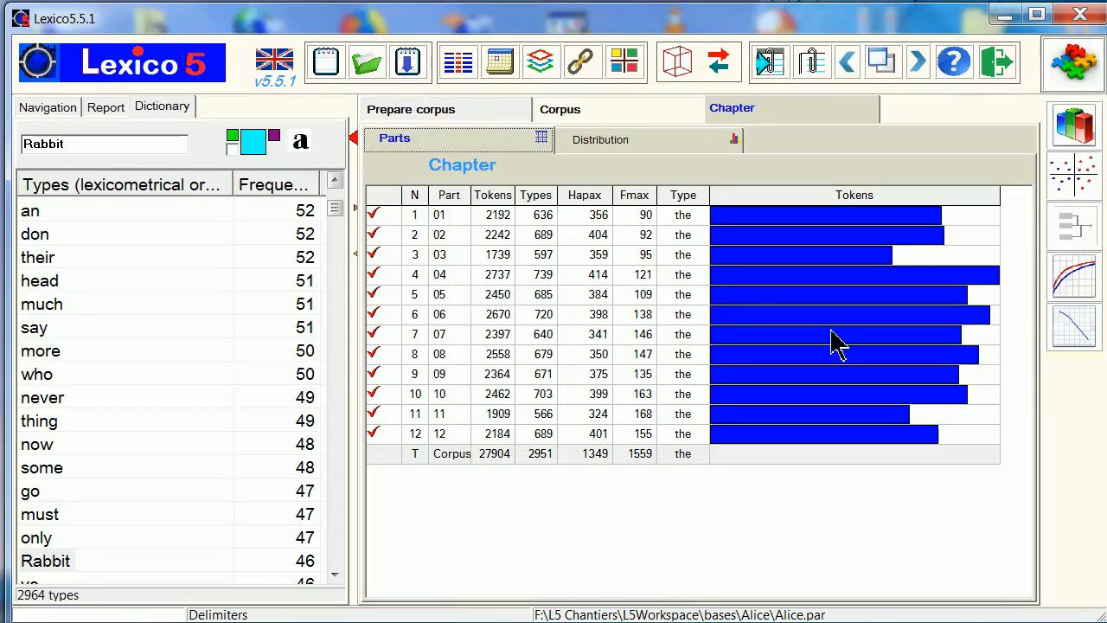
{"action": "left_click", "coordinate": [604, 220]}
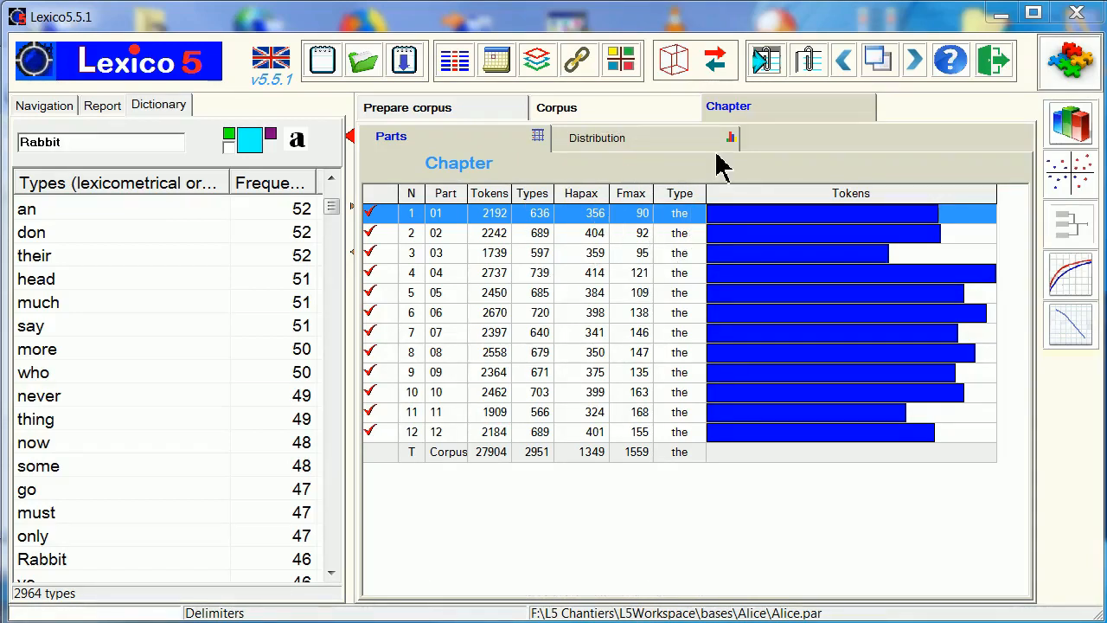
{"action": "left_click", "coordinate": [1052, 124]}
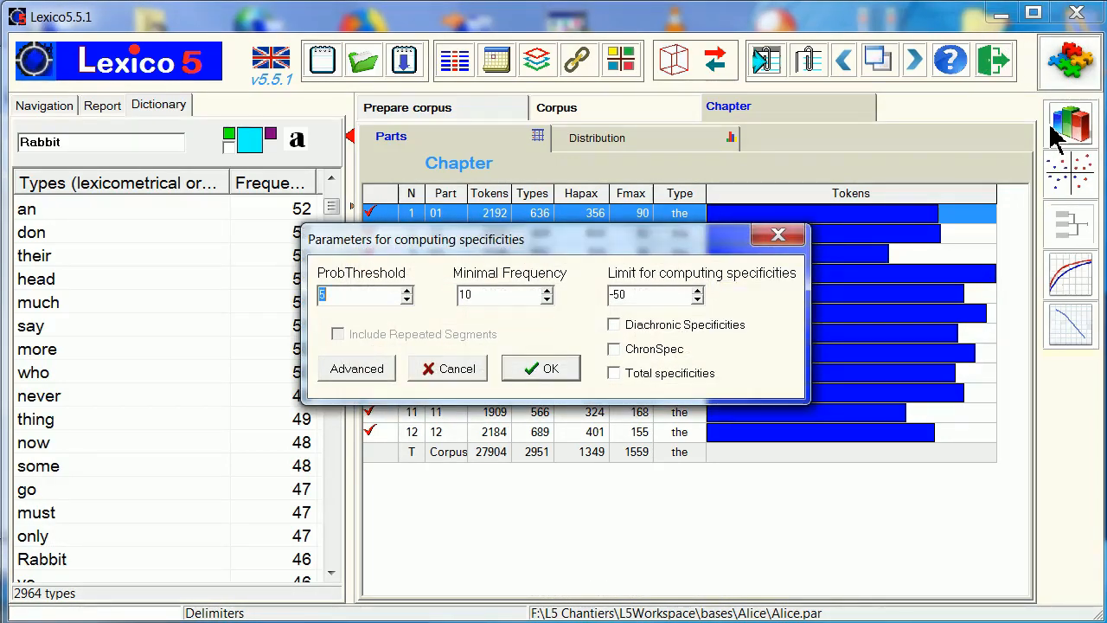
{"action": "left_click", "coordinate": [571, 379]}
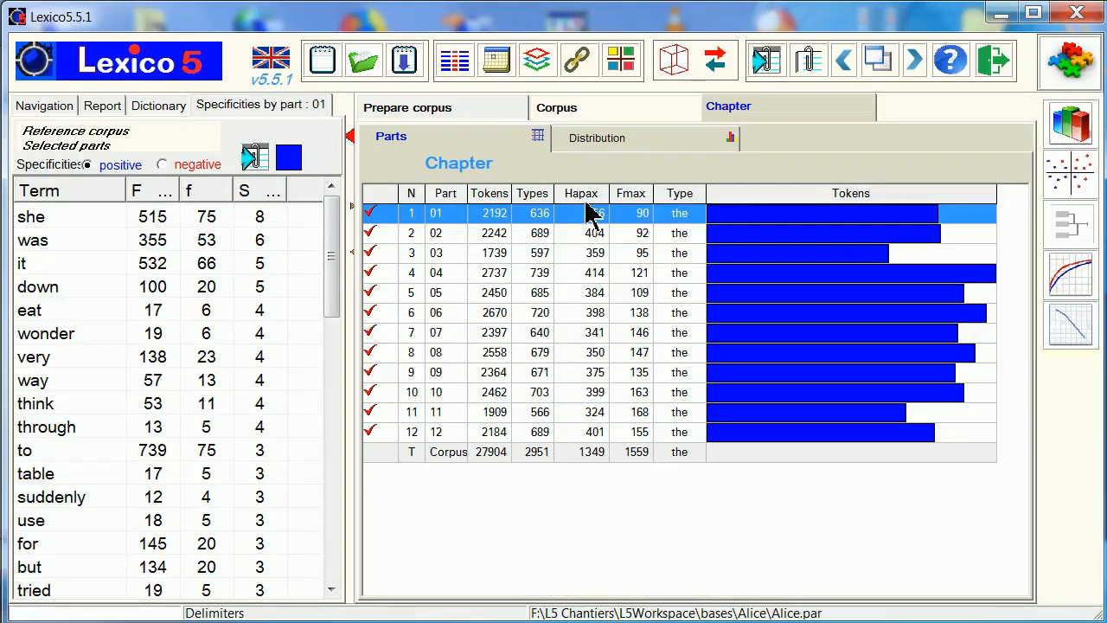
Step: Erase the distribution chart and plot the specificities of she, was and wonder from the part 01 list
{"action": "left_click", "coordinate": [601, 147]}
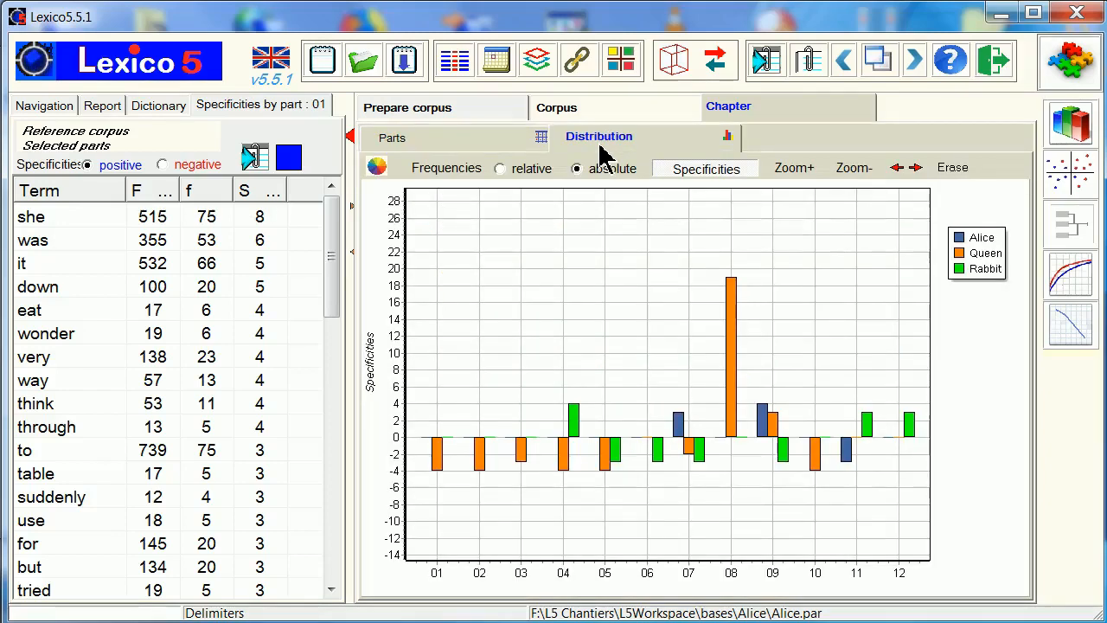
{"action": "left_click", "coordinate": [954, 170]}
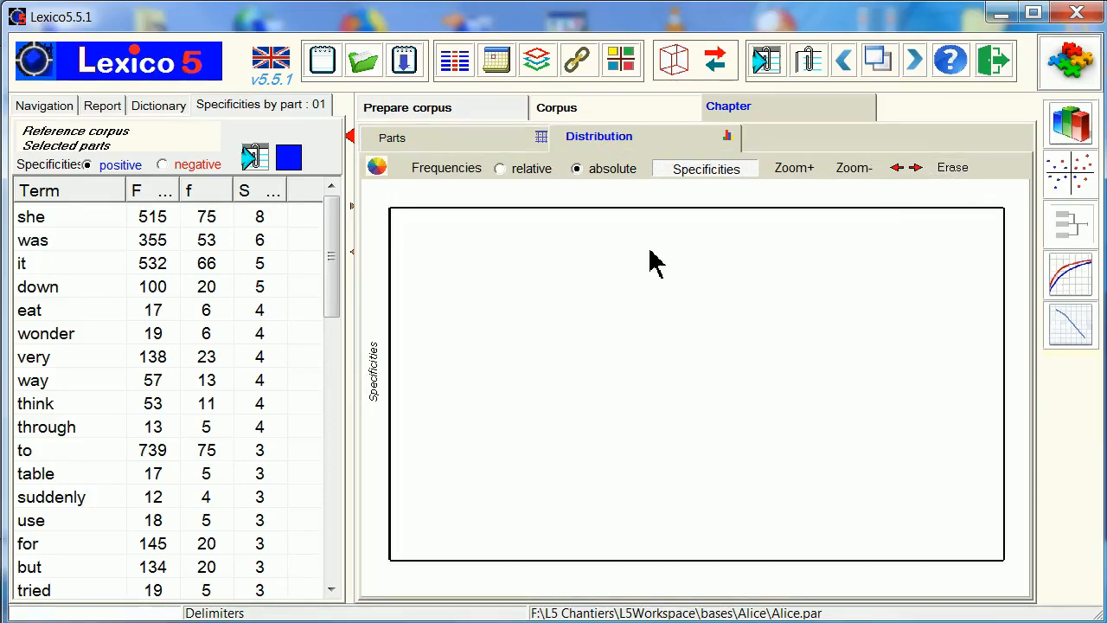
{"action": "left_click", "coordinate": [35, 222]}
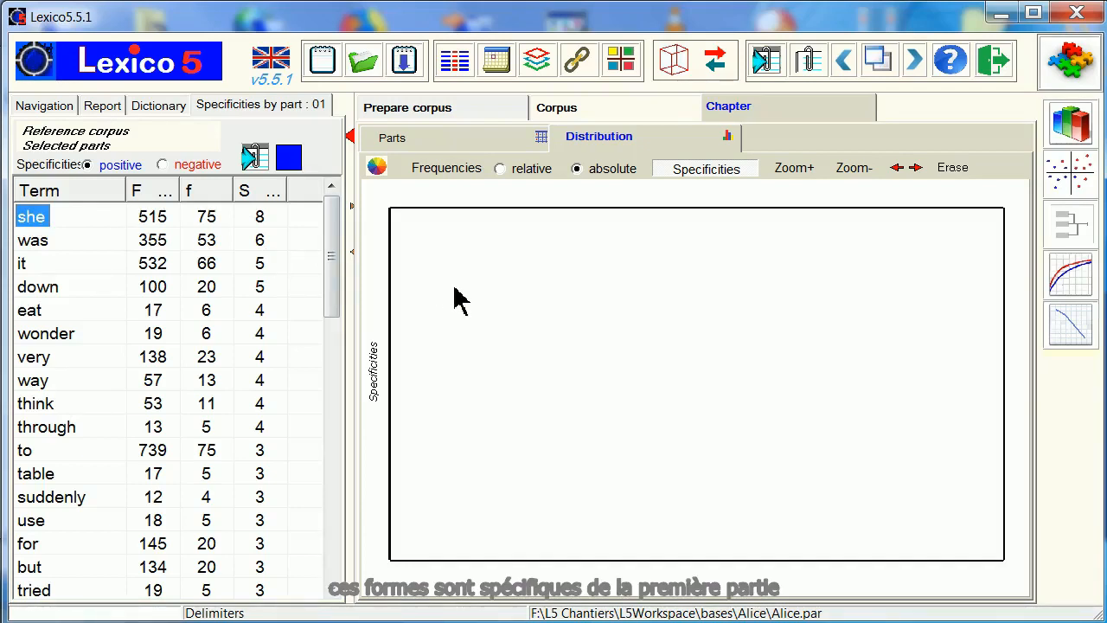
{"action": "left_click_drag", "start_coordinate": [44, 217], "coordinate": [547, 333]}
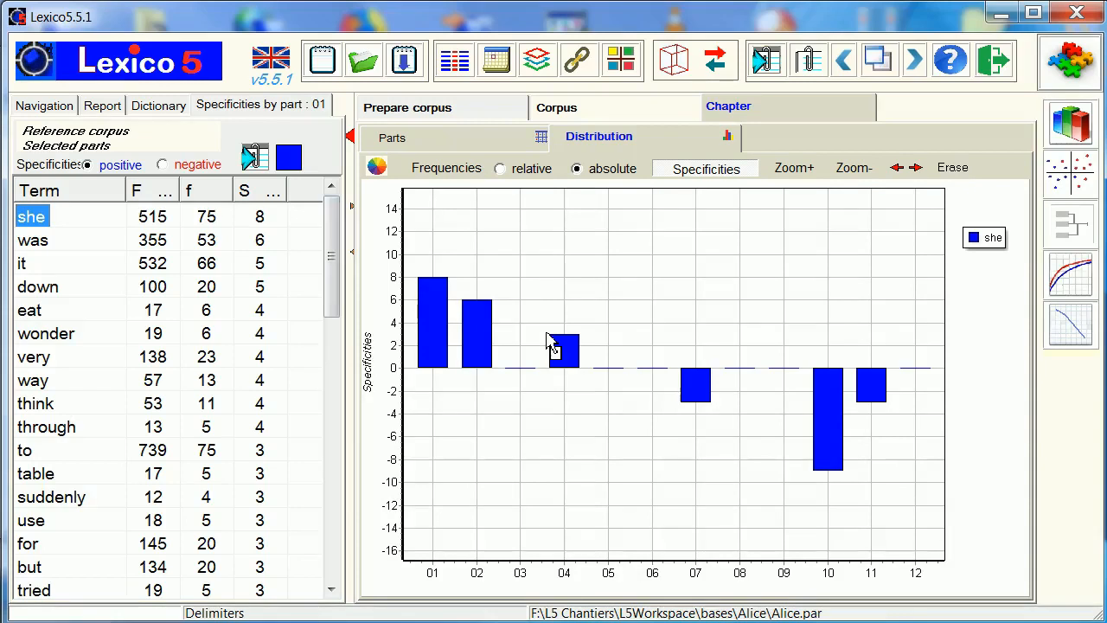
{"action": "left_click_drag", "start_coordinate": [40, 242], "coordinate": [576, 438]}
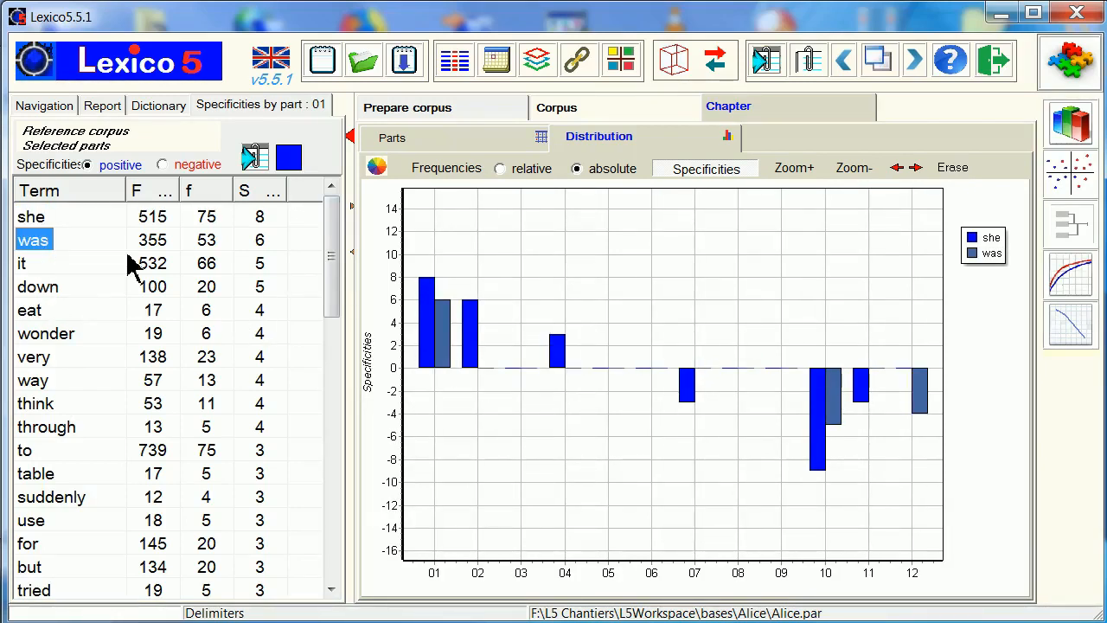
{"action": "left_click_drag", "start_coordinate": [43, 333], "coordinate": [517, 454]}
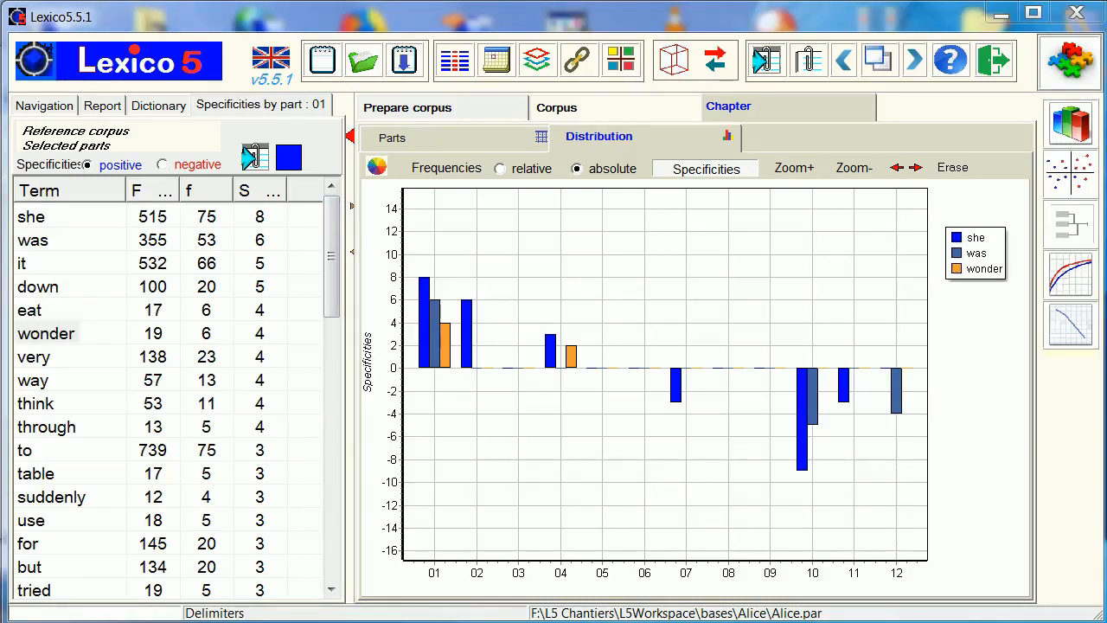
Step: Run a correspondence factor analysis of the Chapter partition with minimal frequency 10
{"action": "left_click", "coordinate": [1062, 179]}
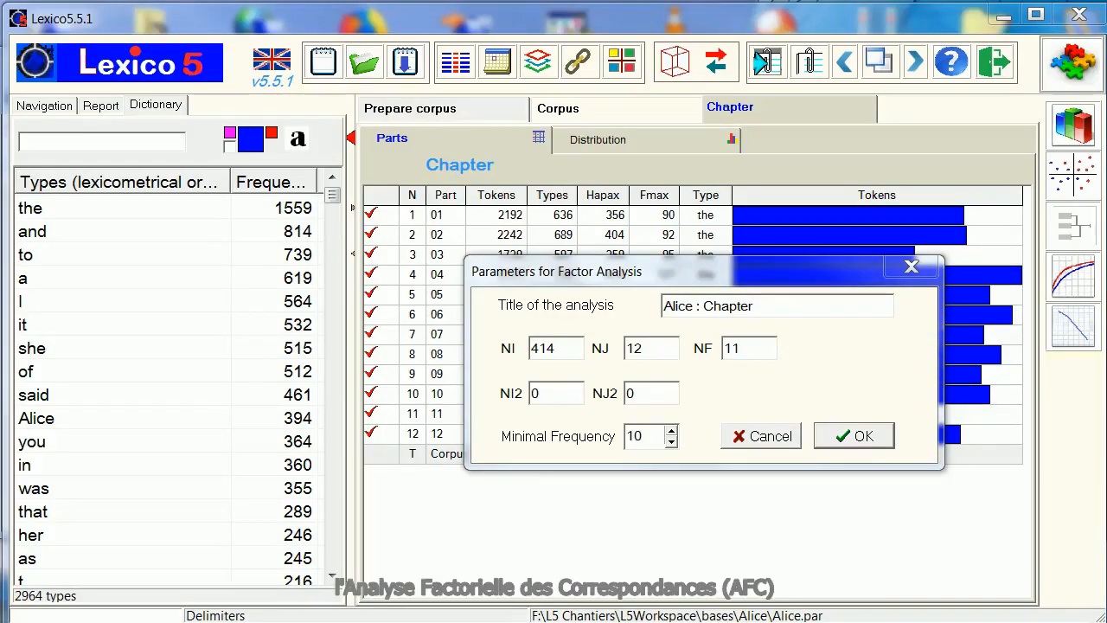
{"action": "left_click", "coordinate": [862, 437]}
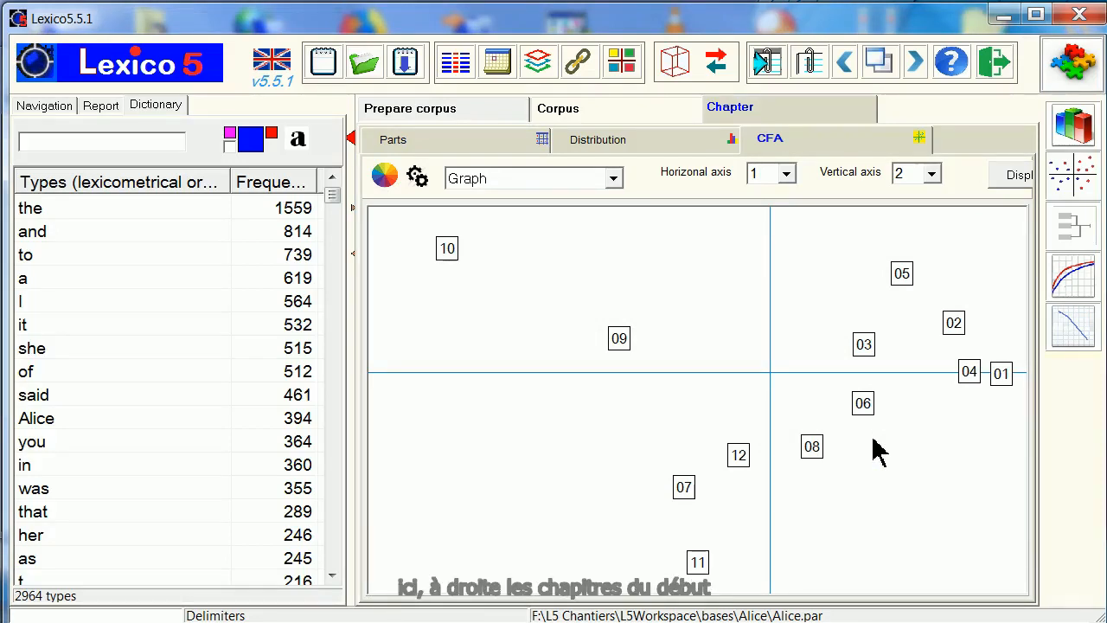
Step: Select chapters 07, 09, 10, 11 and 12 on the factor graph and compute their combined specificities
{"action": "left_click_drag", "start_coordinate": [419, 238], "coordinate": [762, 584]}
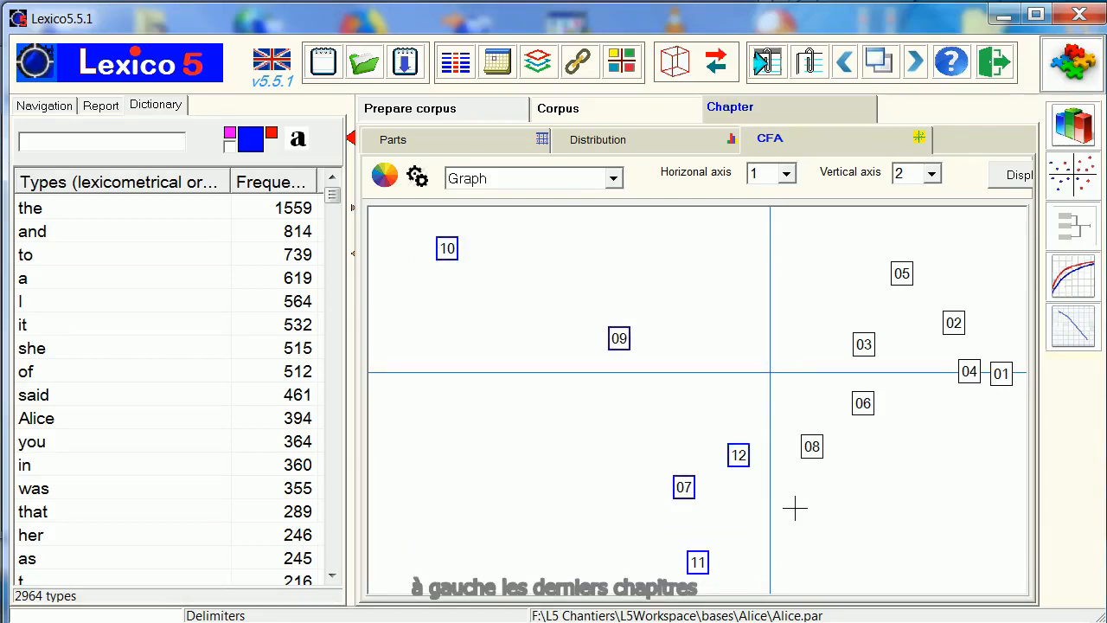
{"action": "left_click", "coordinate": [1056, 137]}
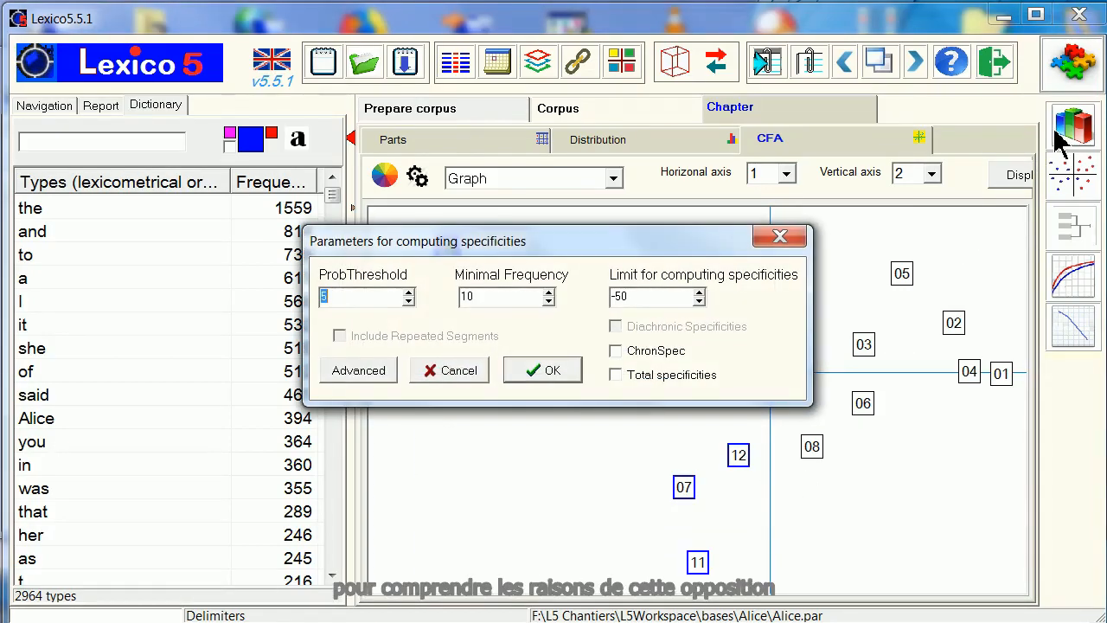
{"action": "left_click", "coordinate": [548, 386]}
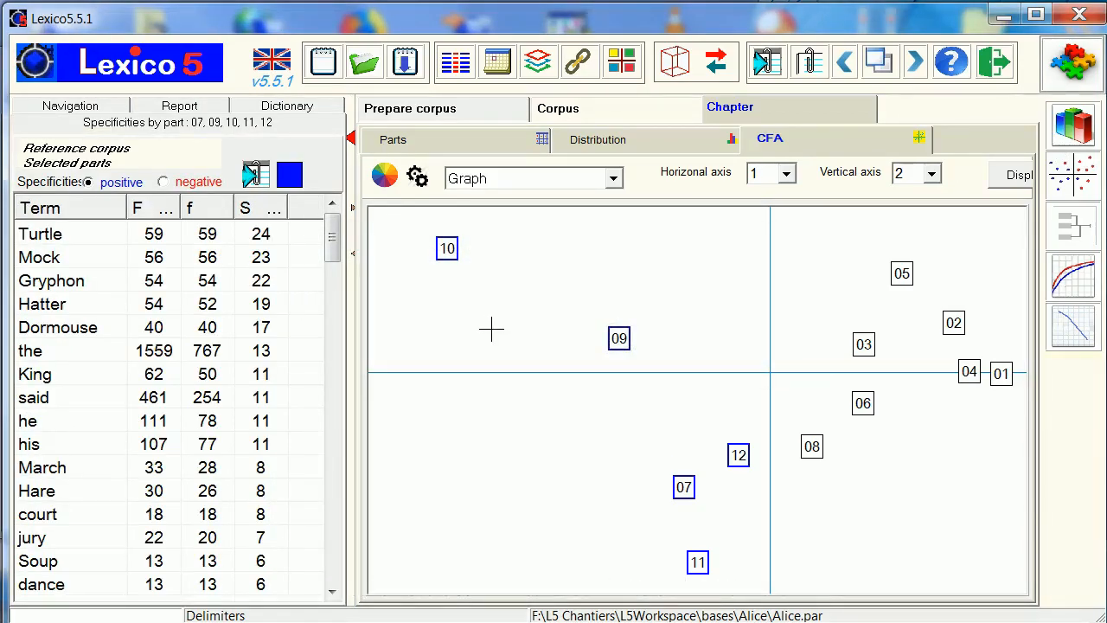
Step: Select chapters 01 to 06 and 08 on the factor graph and compute their combined specificities
{"action": "left_click_drag", "start_coordinate": [796, 213], "coordinate": [1023, 520]}
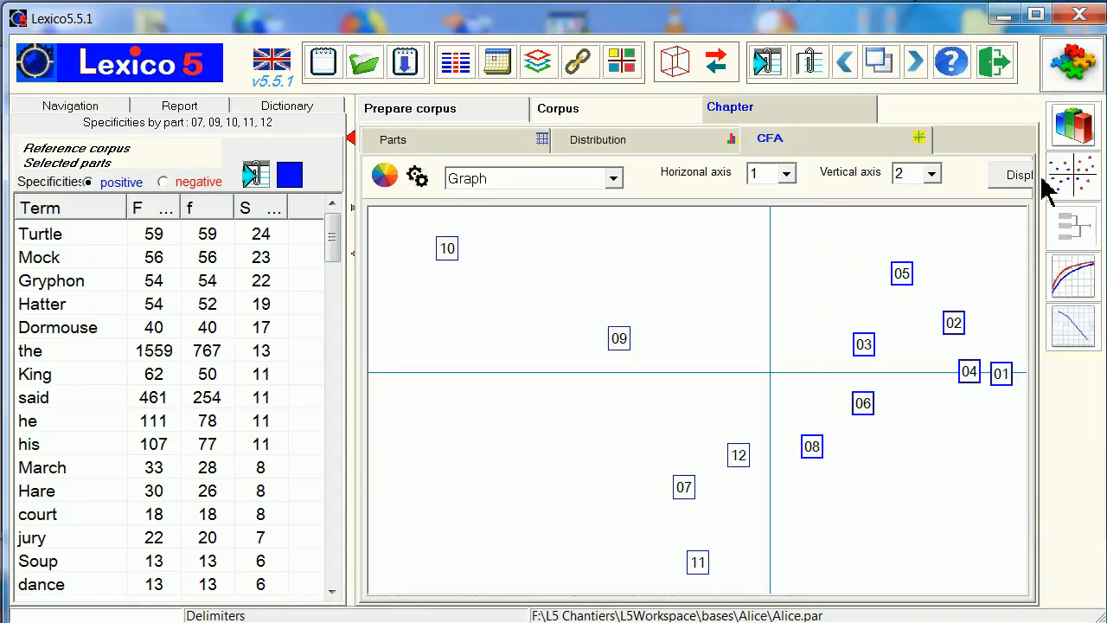
{"action": "left_click", "coordinate": [1069, 134]}
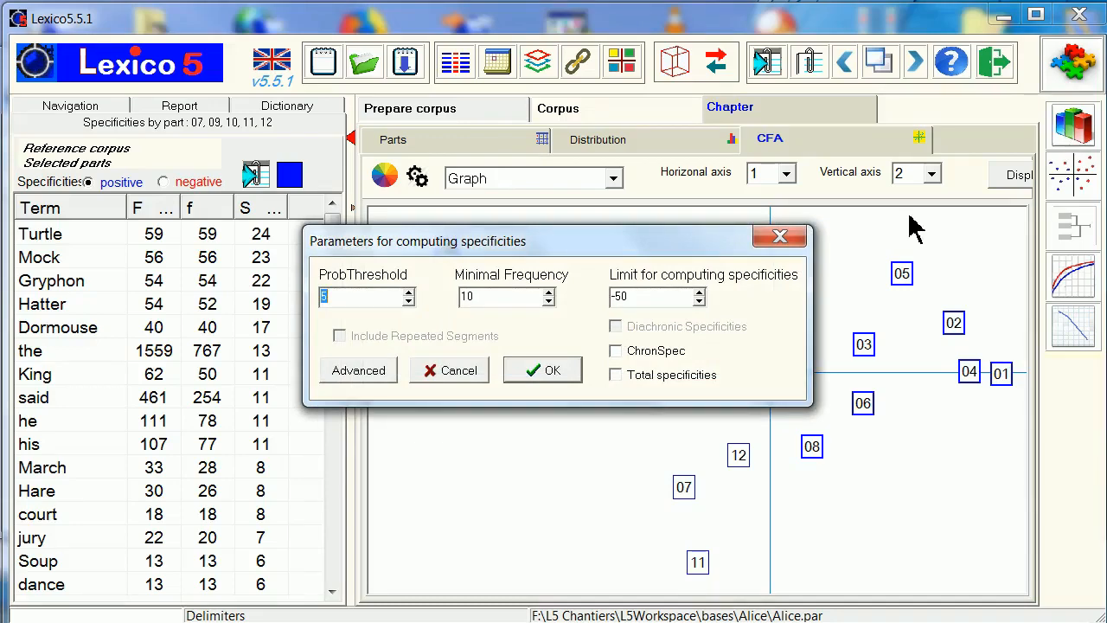
{"action": "left_click", "coordinate": [548, 379]}
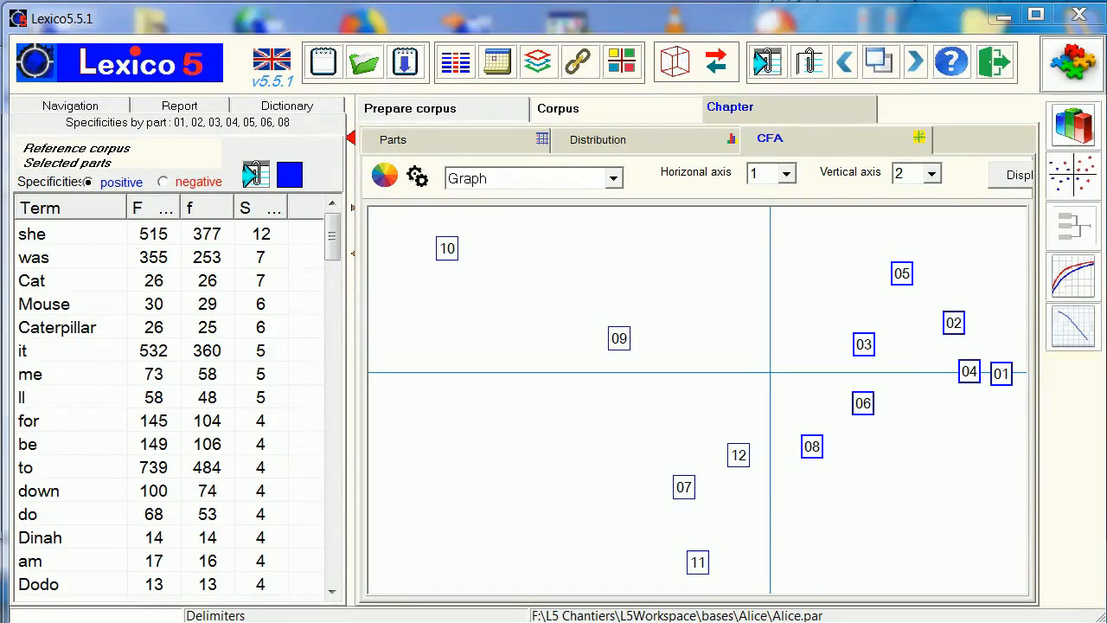
Step: Compute the corpus's repeated segments with all sequence delimiters and project the segment "she said to herself" onto the factor graph
{"action": "left_click", "coordinate": [577, 62]}
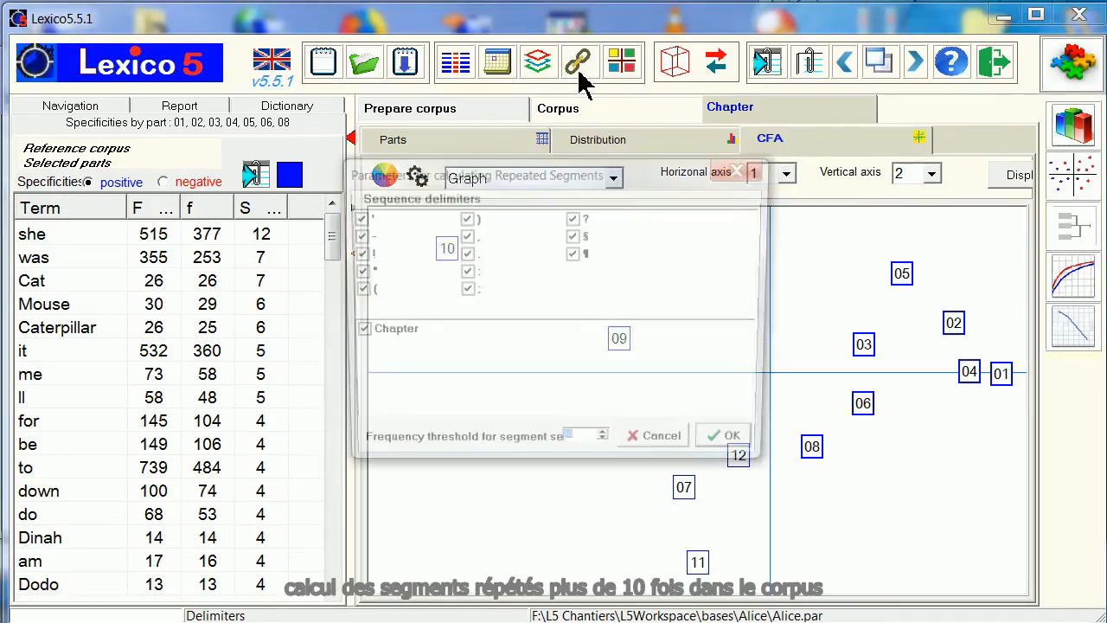
{"action": "left_click", "coordinate": [736, 457]}
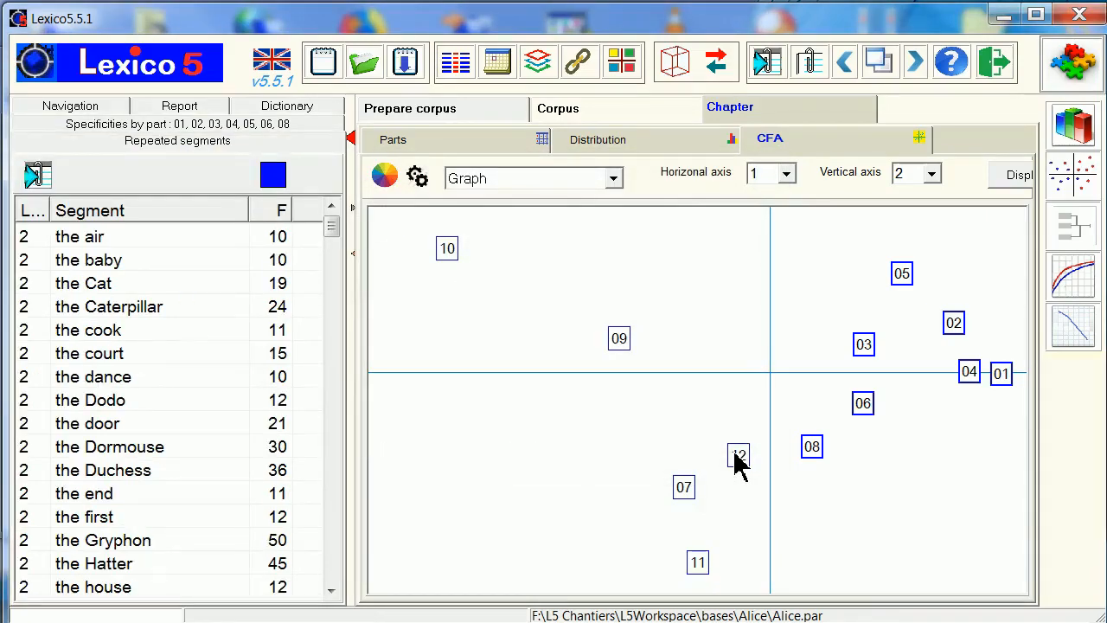
{"action": "left_click_drag", "start_coordinate": [339, 232], "coordinate": [337, 366]}
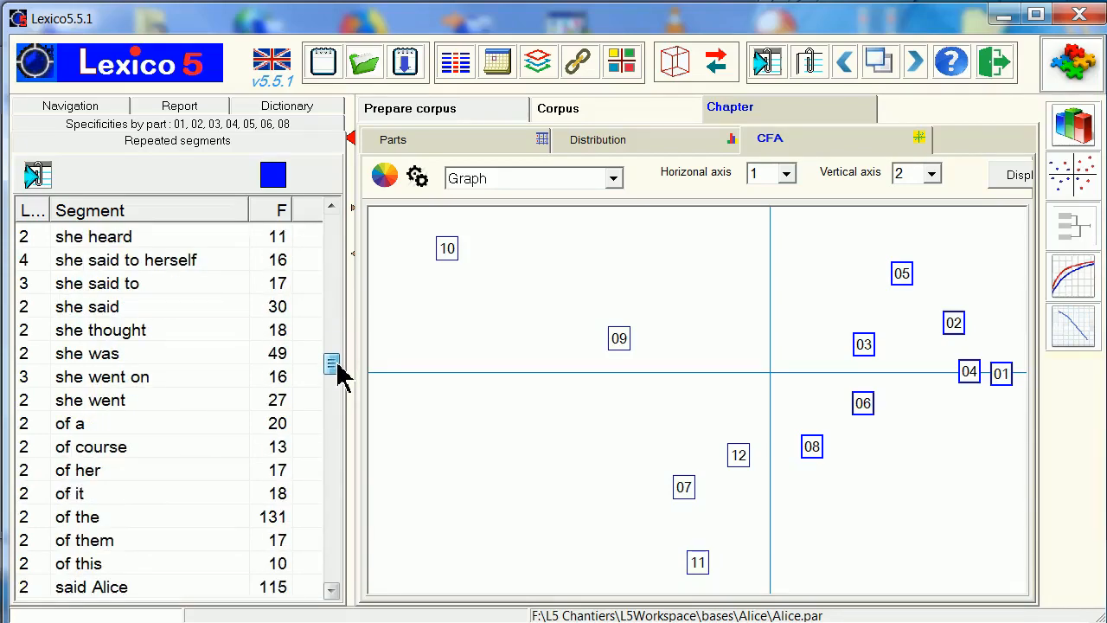
{"action": "left_click", "coordinate": [185, 262]}
{"action": "left_click_drag", "start_coordinate": [256, 280], "coordinate": [464, 345]}
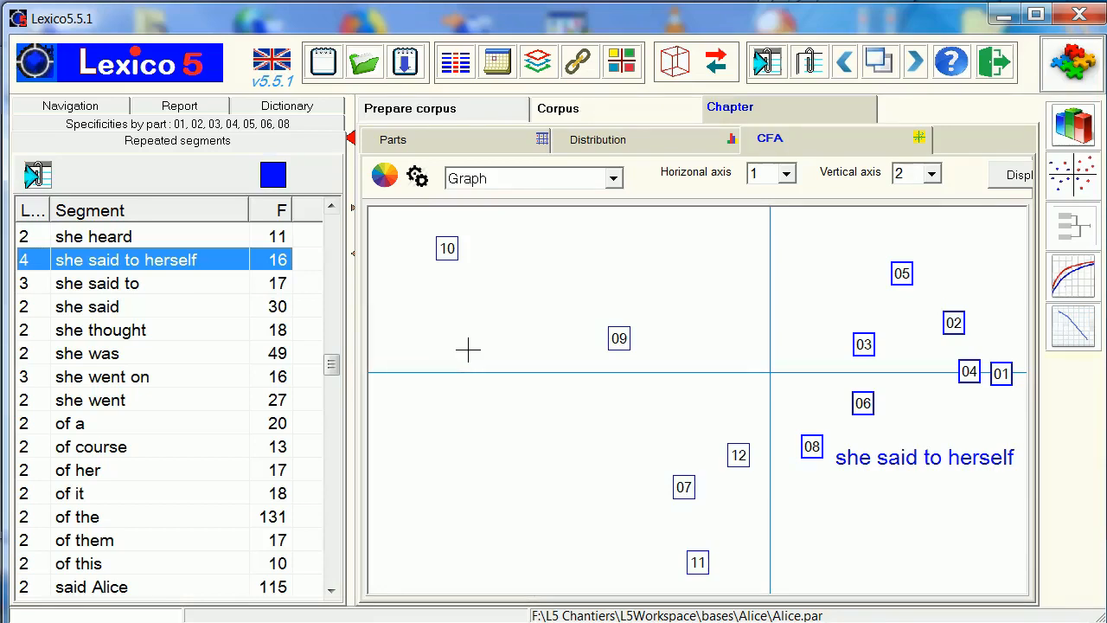
Step: Build a group of terms from the repeated segments in which the pattern Alice is contained
{"action": "left_click", "coordinate": [533, 64]}
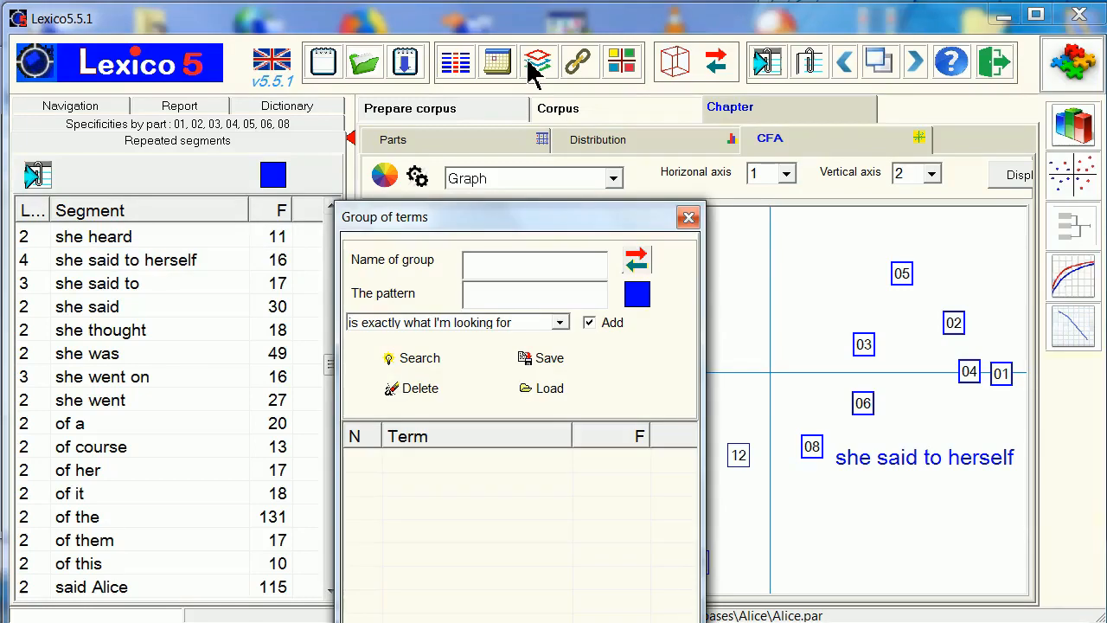
{"action": "left_click", "coordinate": [508, 296]}
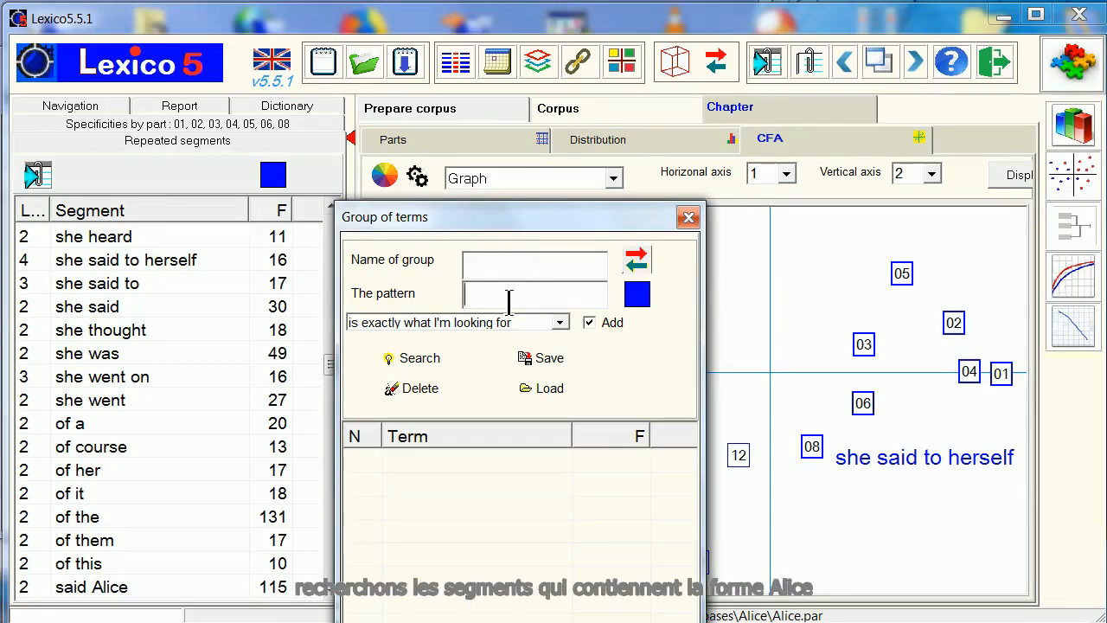
{"action": "type", "text": "Ali"}
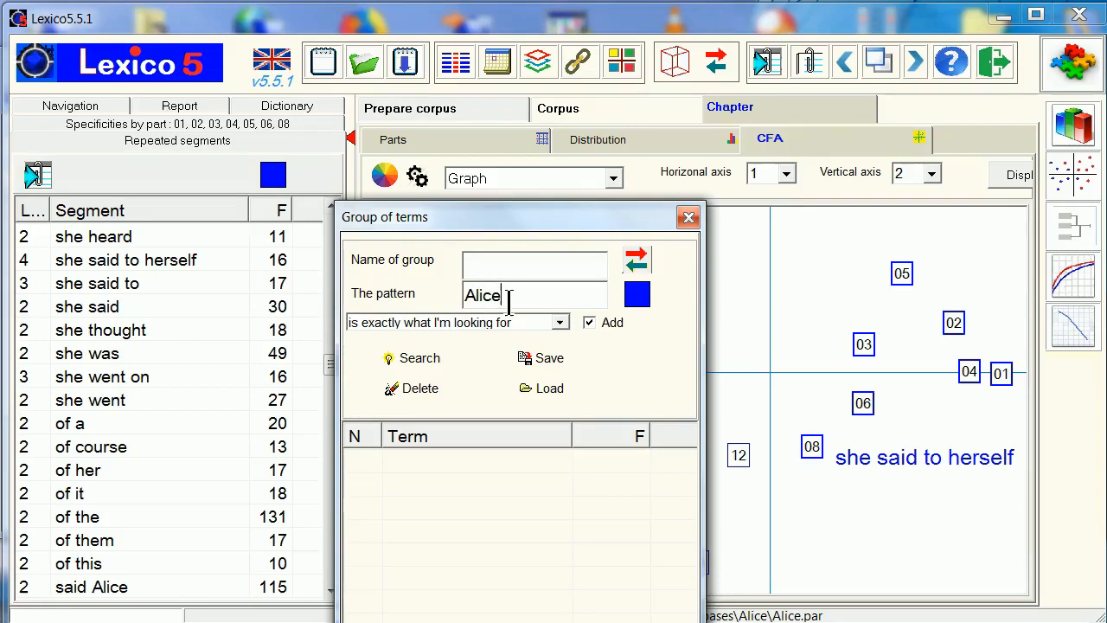
{"action": "type", "text": "ce"}
{"action": "left_click", "coordinate": [560, 325]}
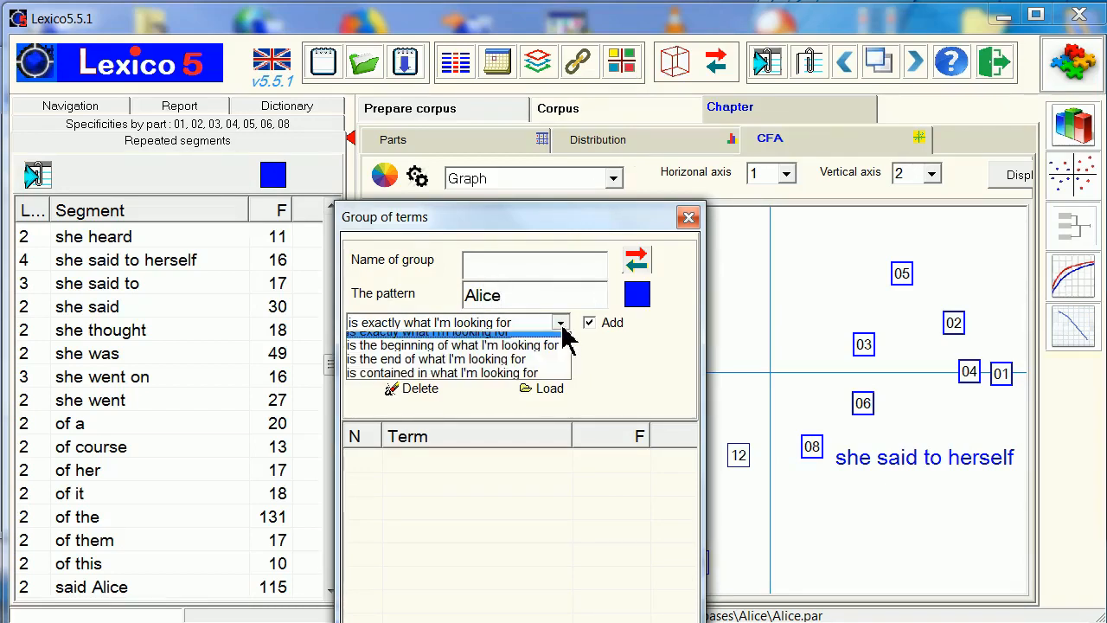
{"action": "left_click", "coordinate": [546, 381]}
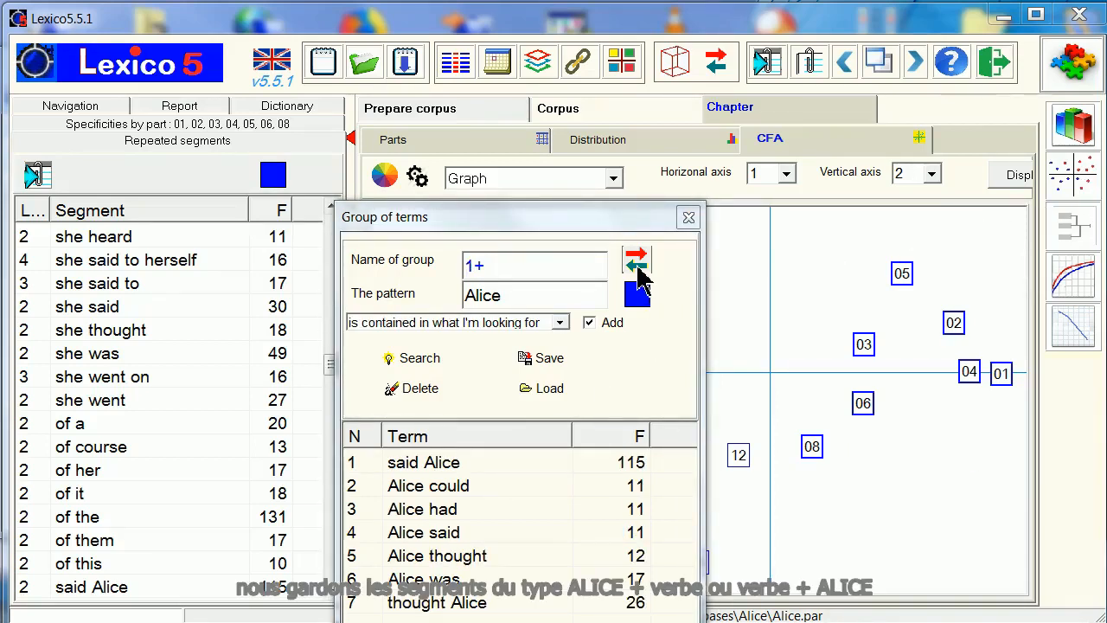
Step: Project the Alice segment group onto the factor graph and separate the labels Alice said, said Alice, Alice thought and Alice could
{"action": "left_click", "coordinate": [640, 273]}
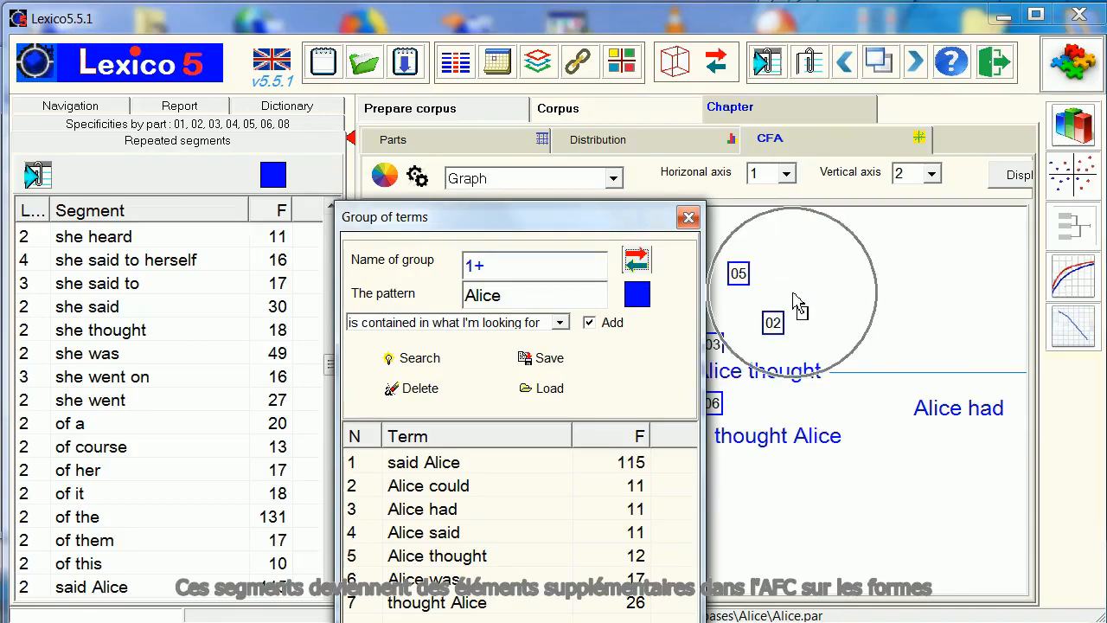
{"action": "left_click", "coordinate": [688, 219]}
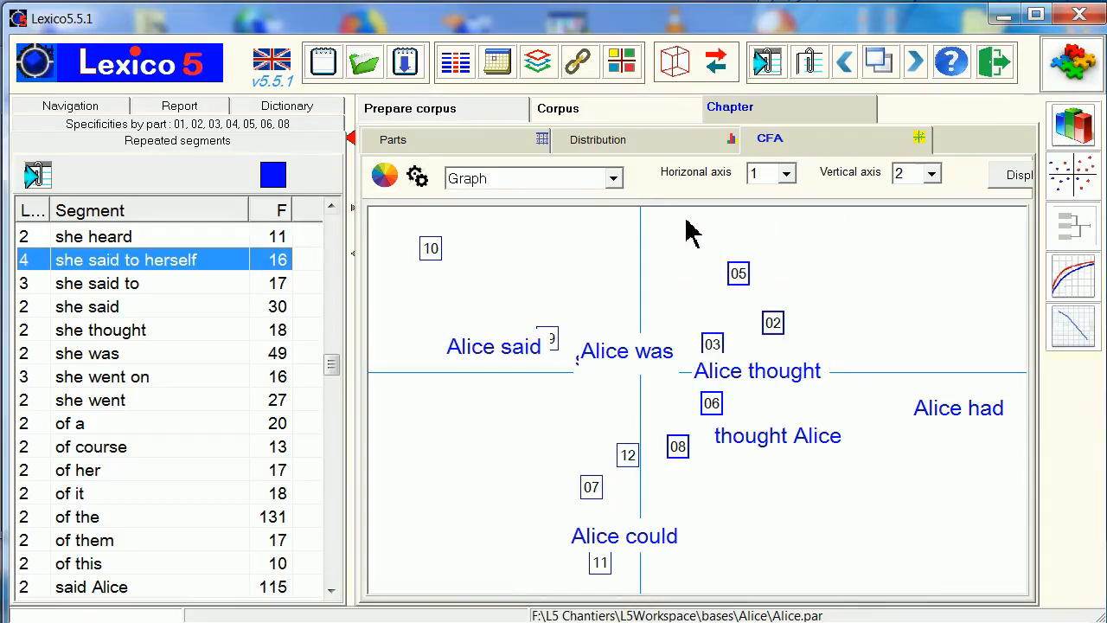
{"action": "left_click_drag", "start_coordinate": [489, 355], "coordinate": [464, 327]}
{"action": "left_click_drag", "start_coordinate": [638, 347], "coordinate": [645, 316]}
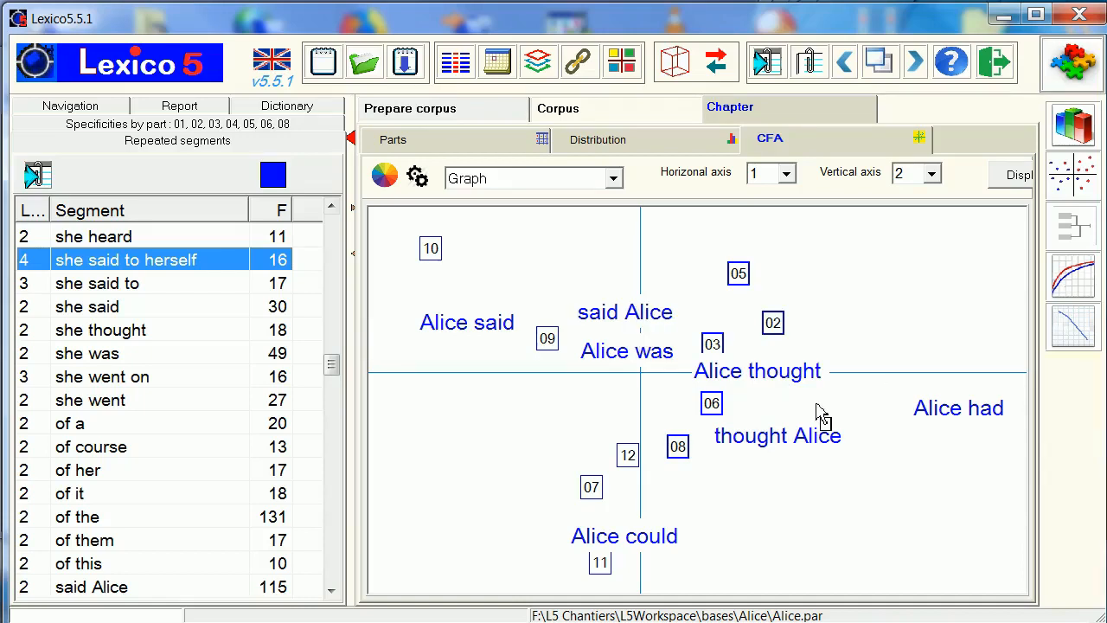
{"action": "left_click_drag", "start_coordinate": [804, 381], "coordinate": [837, 389]}
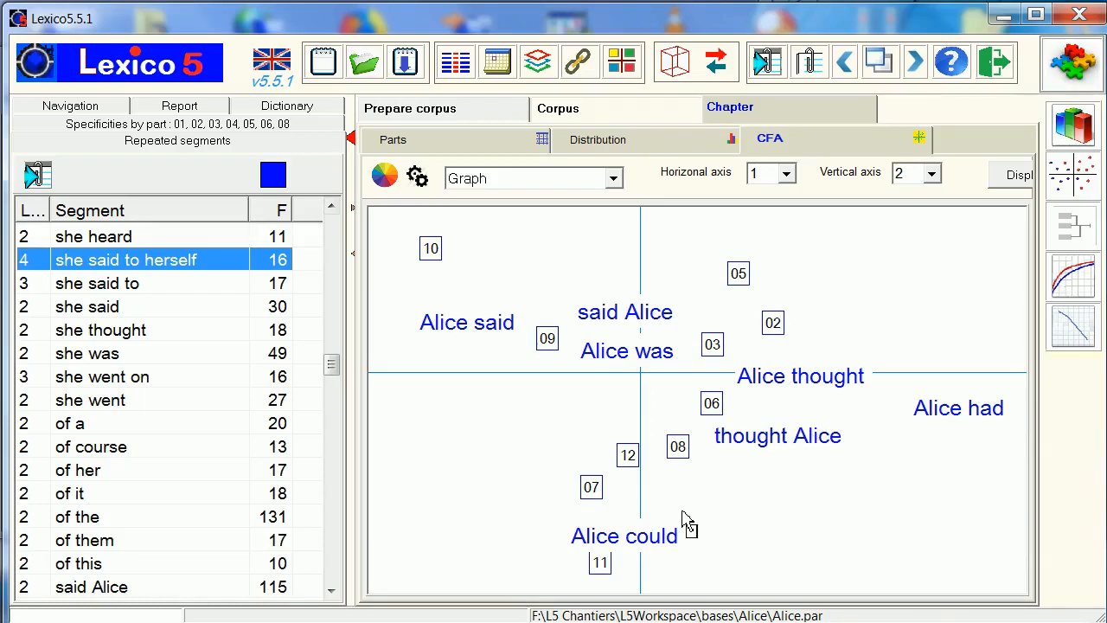
{"action": "left_click_drag", "start_coordinate": [655, 551], "coordinate": [666, 534]}
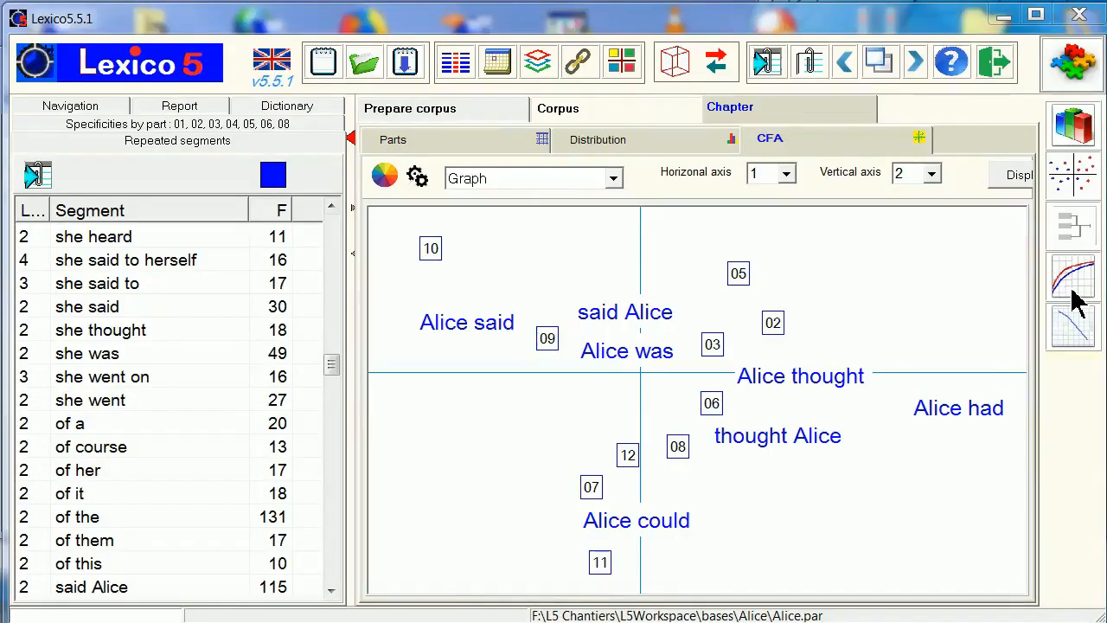
Step: Plot the vocabulary growth curve and the Pareto chart of the corpus
{"action": "left_click", "coordinate": [1072, 292]}
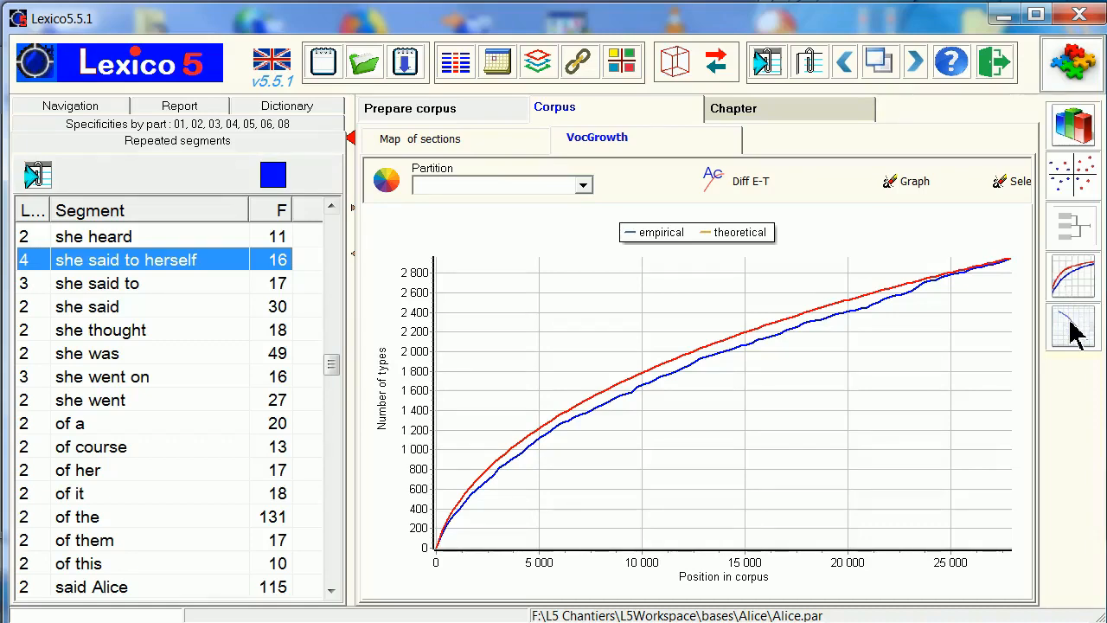
{"action": "left_click", "coordinate": [1072, 331]}
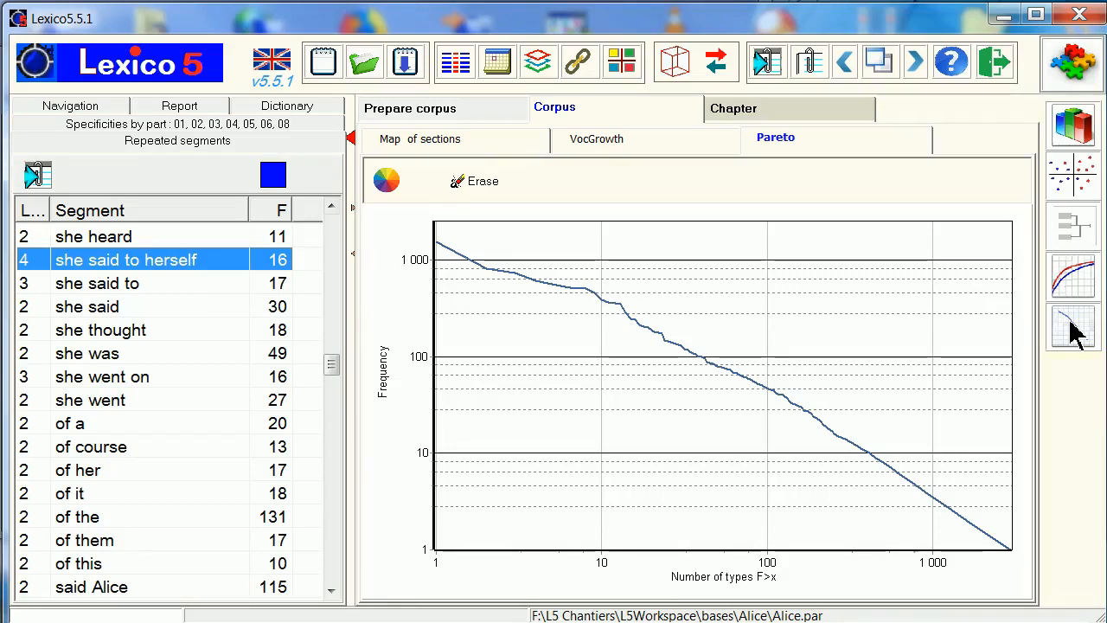
Step: Redisplay the Chapter partition table from the list of existing results, stepping back to the Pareto chart and forward again
{"action": "left_click", "coordinate": [882, 76]}
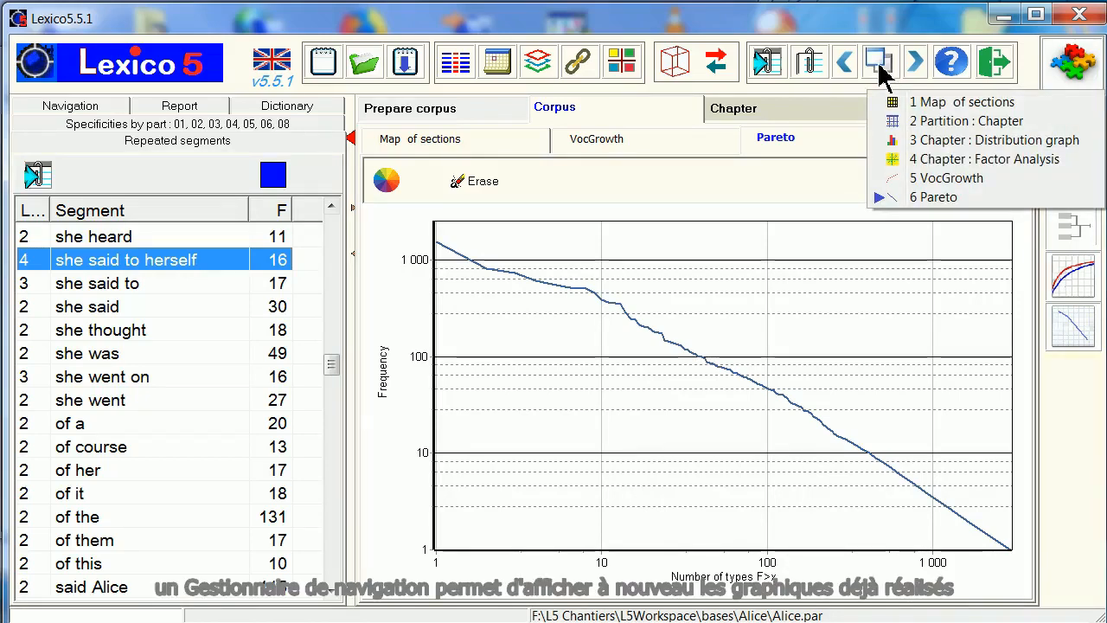
{"action": "left_click", "coordinate": [935, 123]}
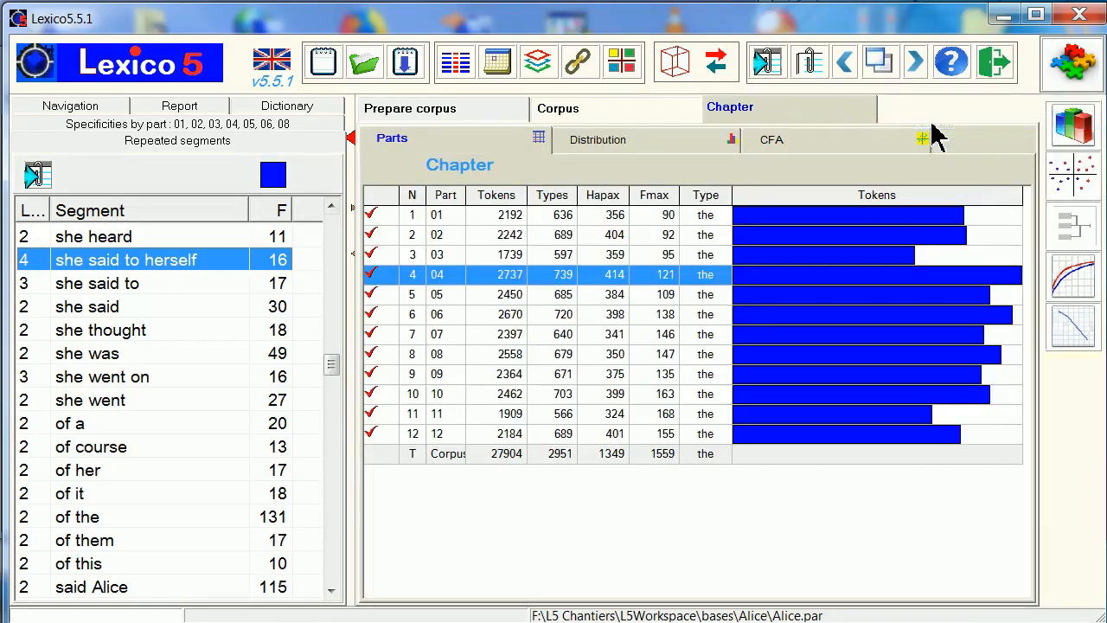
{"action": "left_click", "coordinate": [851, 71]}
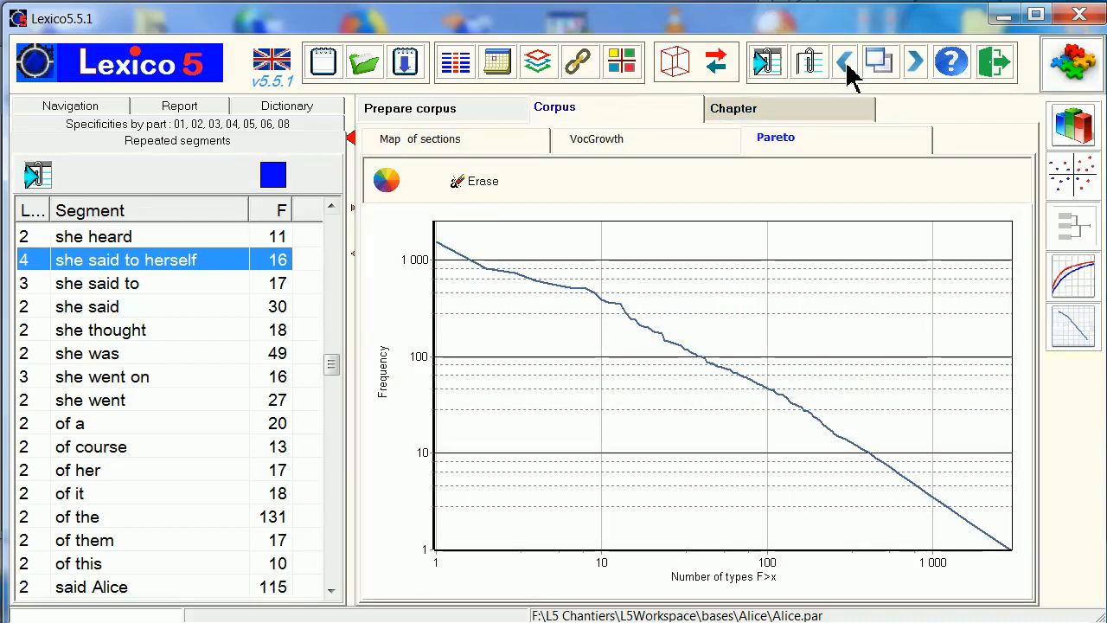
{"action": "left_click", "coordinate": [916, 74]}
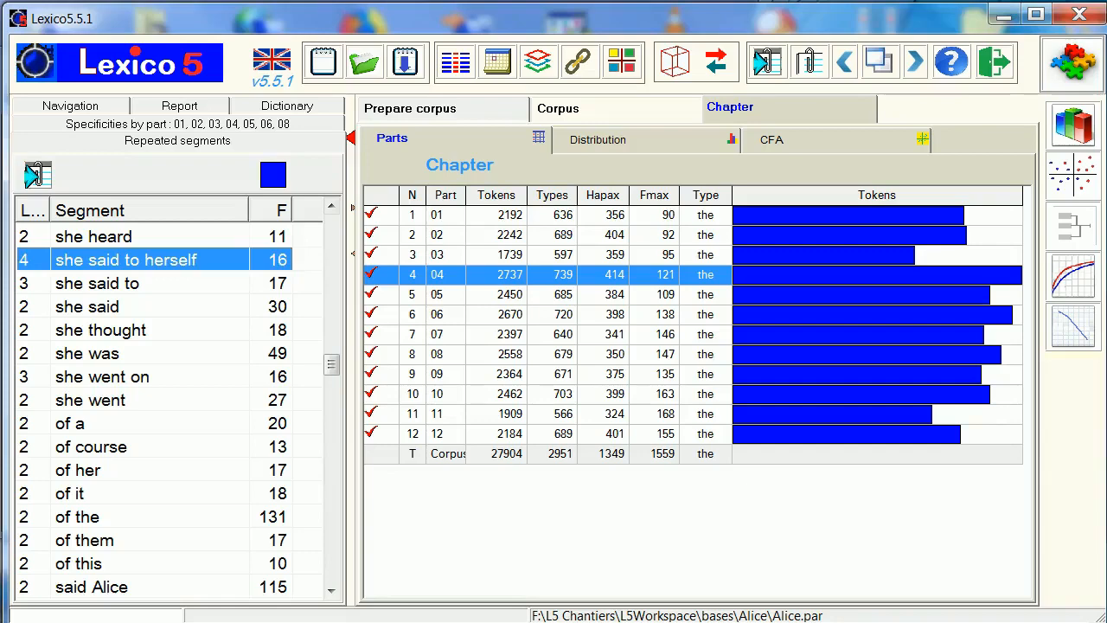
Step: Examine the tuning settings for additional options, graph background colour and display fonts
{"action": "left_click", "coordinate": [1072, 69]}
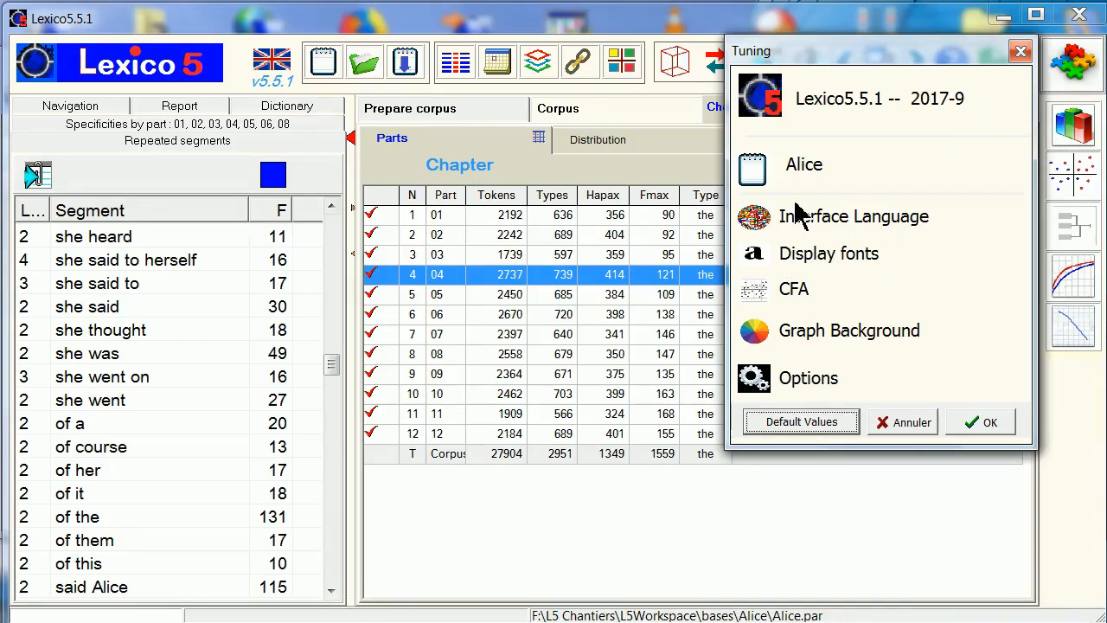
{"action": "left_click", "coordinate": [798, 382]}
{"action": "left_click", "coordinate": [797, 336]}
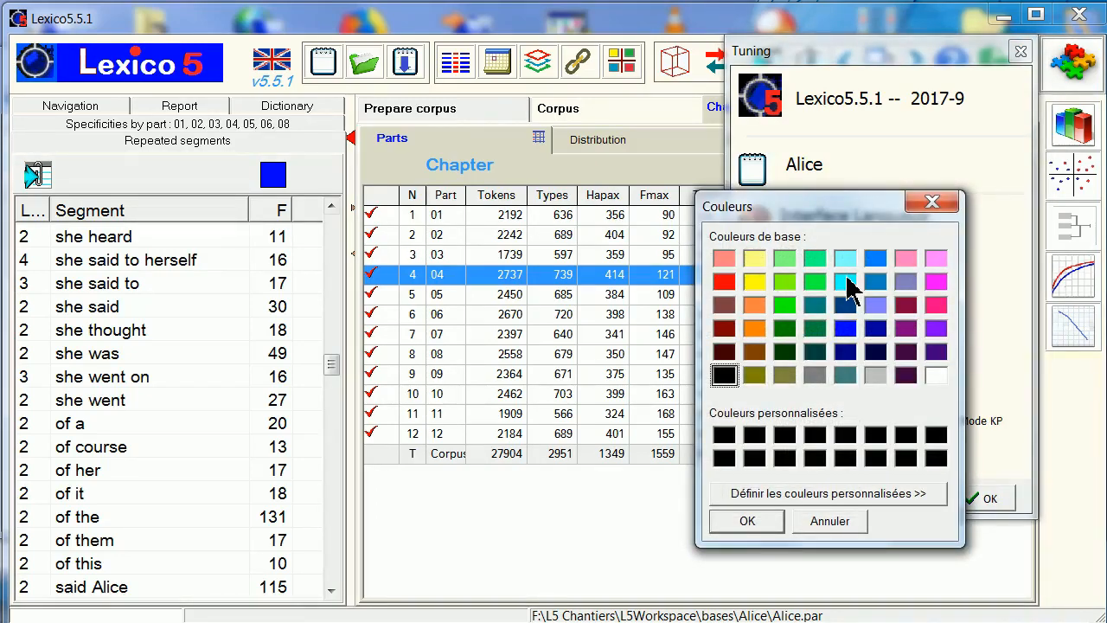
{"action": "left_click", "coordinate": [932, 204]}
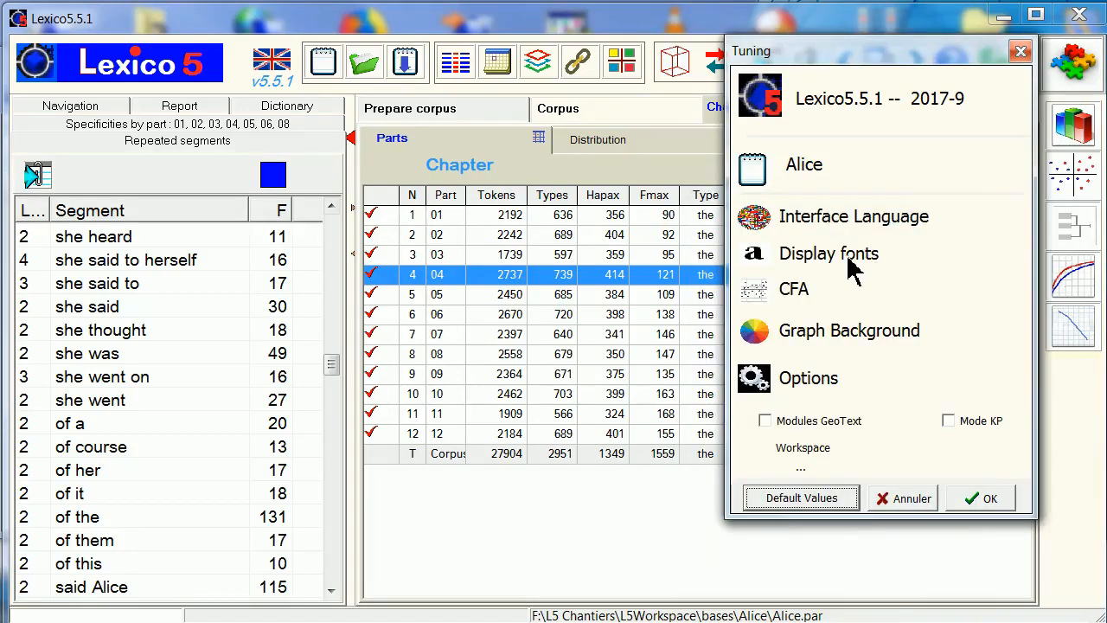
{"action": "left_click", "coordinate": [759, 254]}
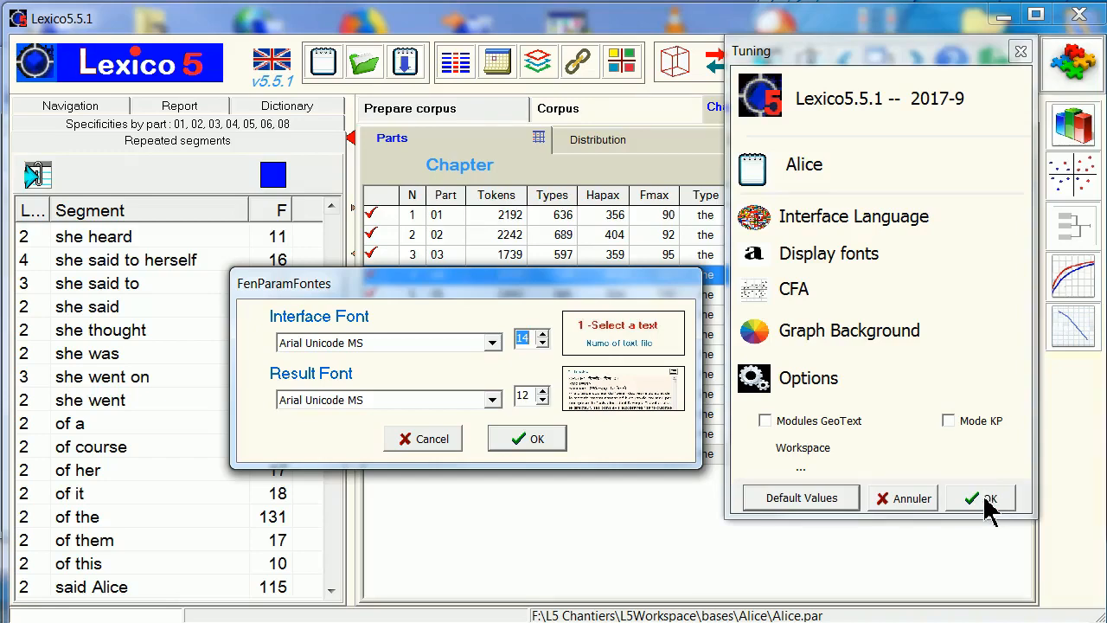
{"action": "left_click", "coordinate": [546, 446]}
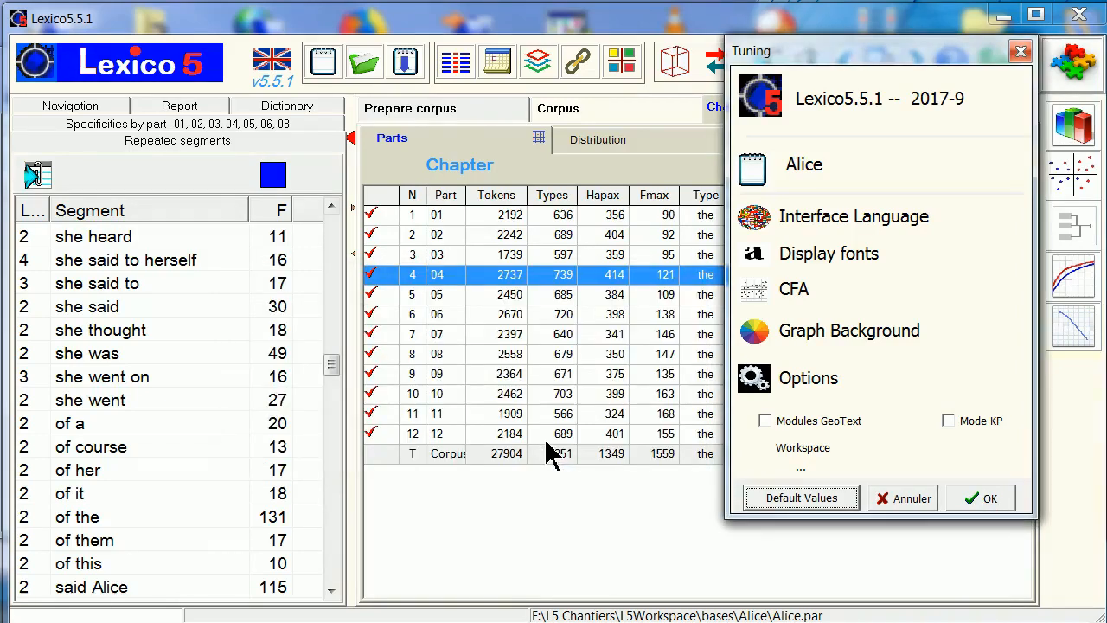
{"action": "left_click", "coordinate": [1018, 55]}
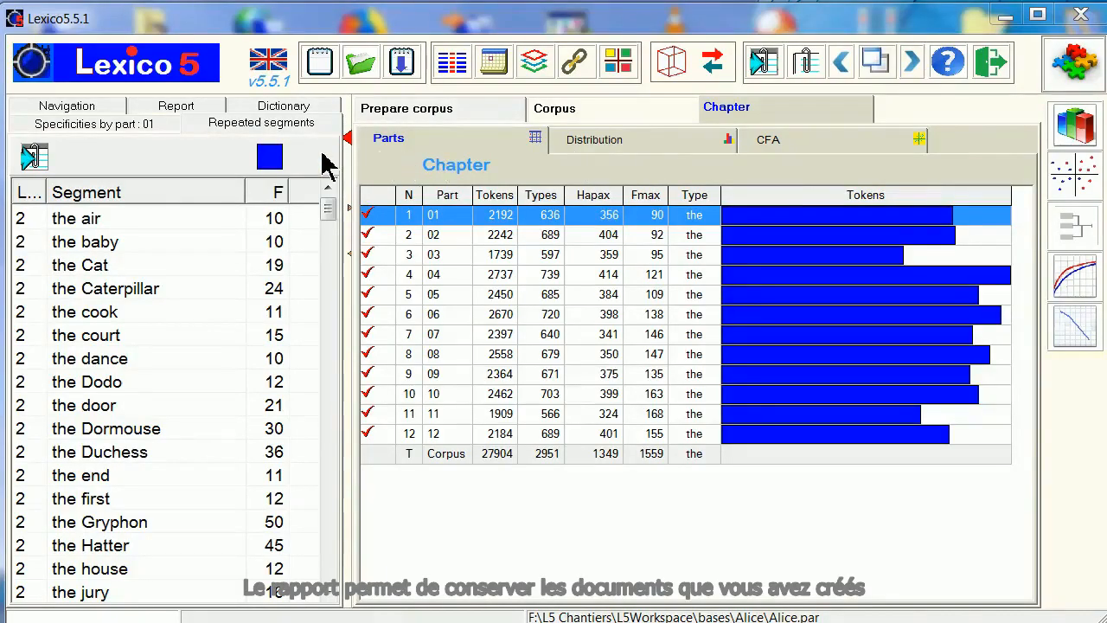
Step: Open the report and add the Chapter parts table and the Queen concordance to it
{"action": "left_click", "coordinate": [194, 109]}
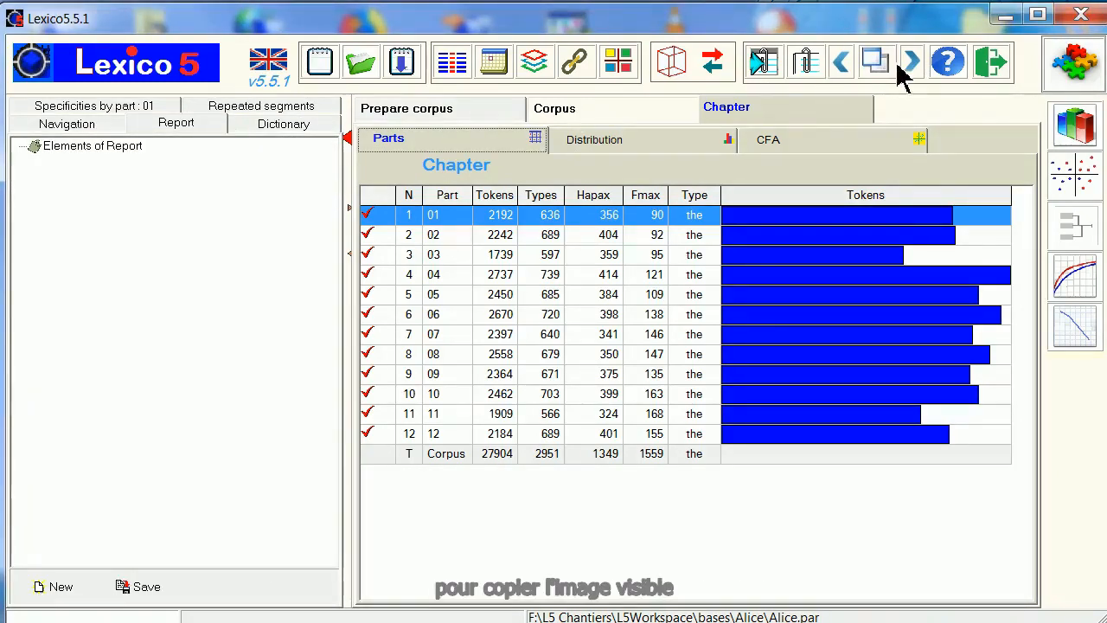
{"action": "left_click", "coordinate": [759, 70]}
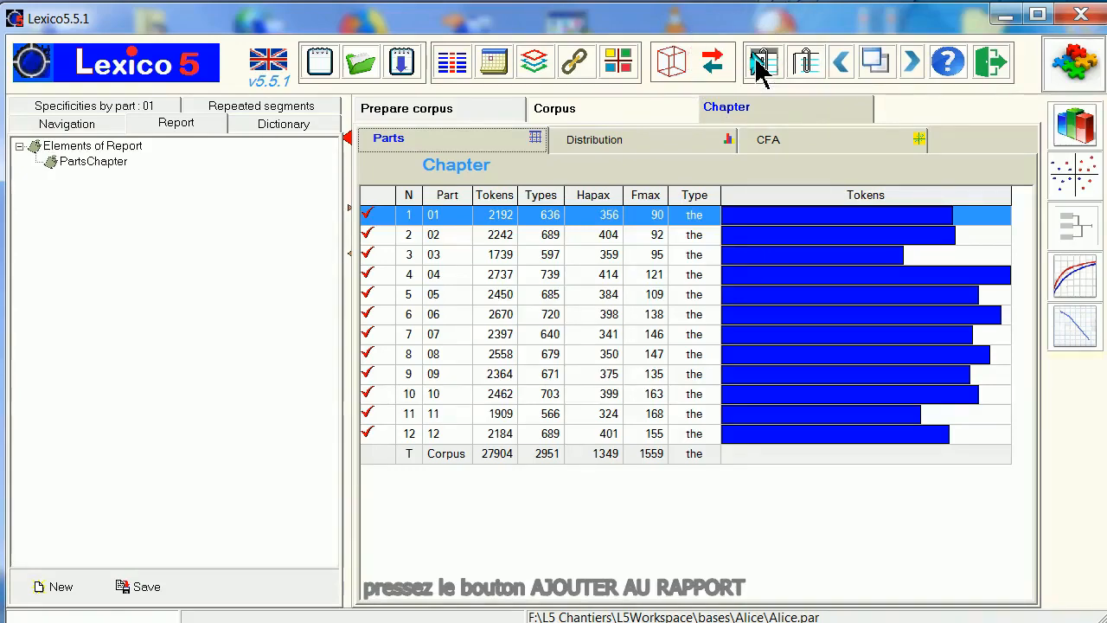
{"action": "left_click", "coordinate": [845, 68]}
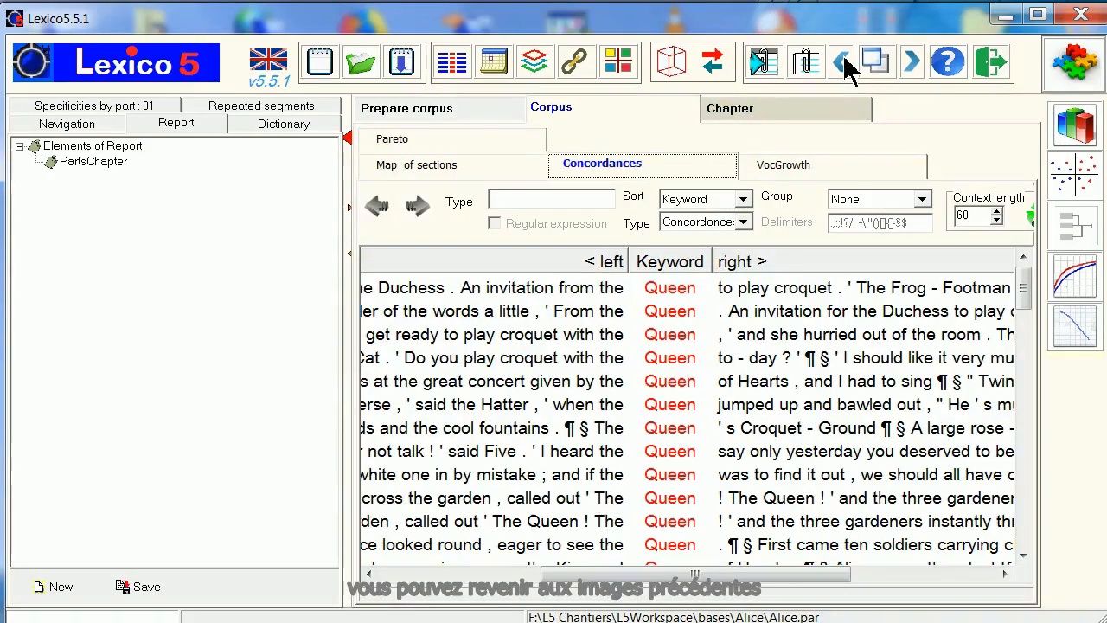
{"action": "left_click", "coordinate": [767, 66]}
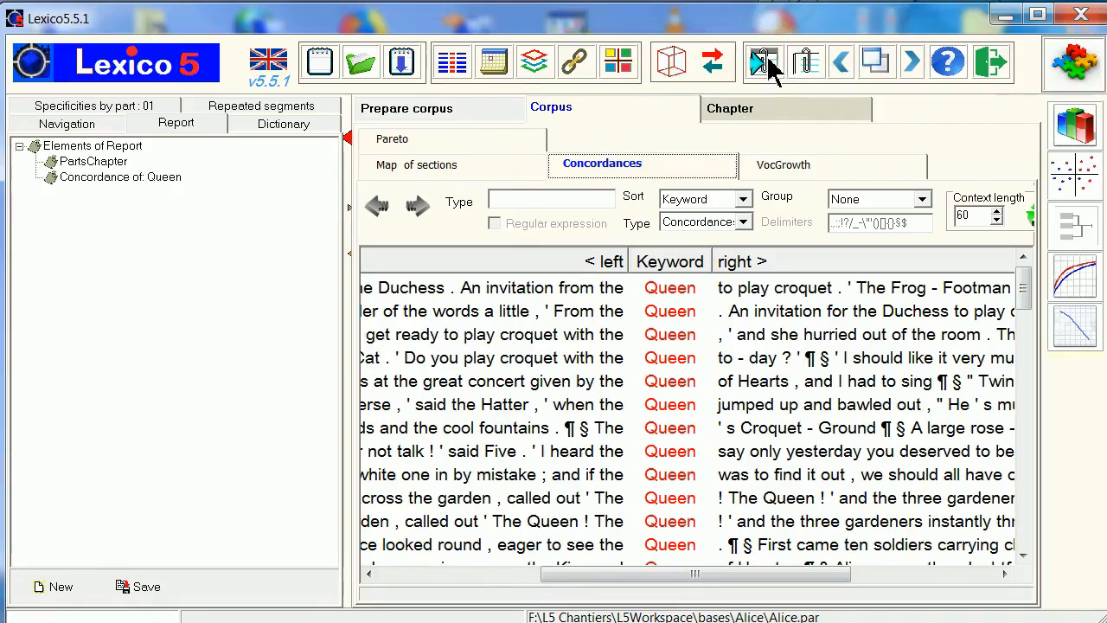
Step: Go back through the previous results and add the Pareto chart and the vocabulary growth chart to the report
{"action": "left_click", "coordinate": [841, 71]}
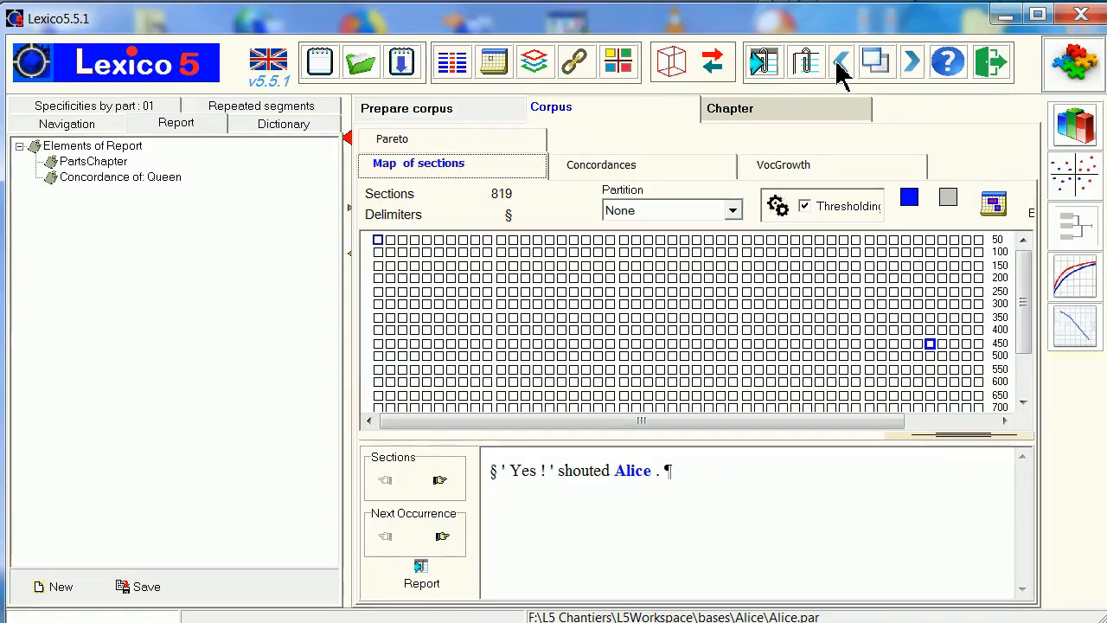
{"action": "left_click", "coordinate": [842, 71]}
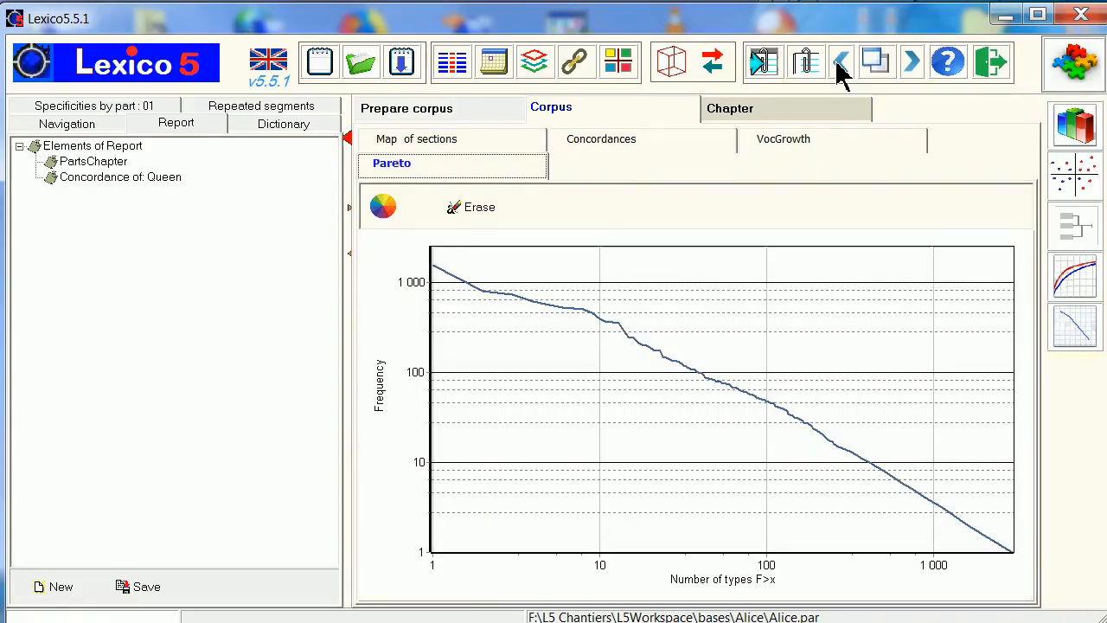
{"action": "left_click", "coordinate": [766, 64]}
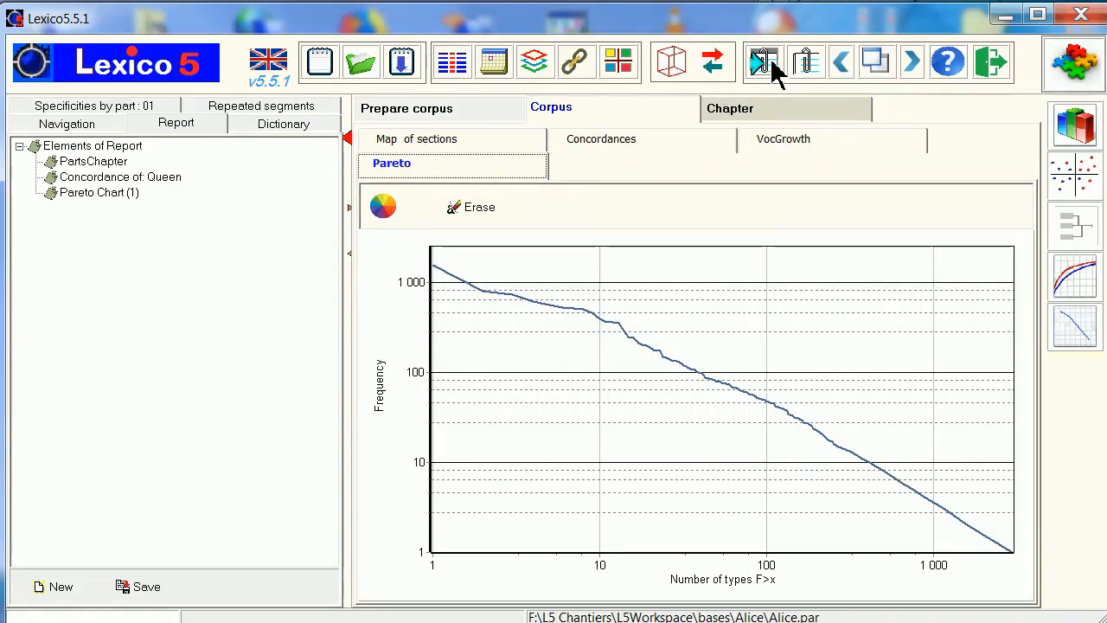
{"action": "left_click", "coordinate": [842, 71]}
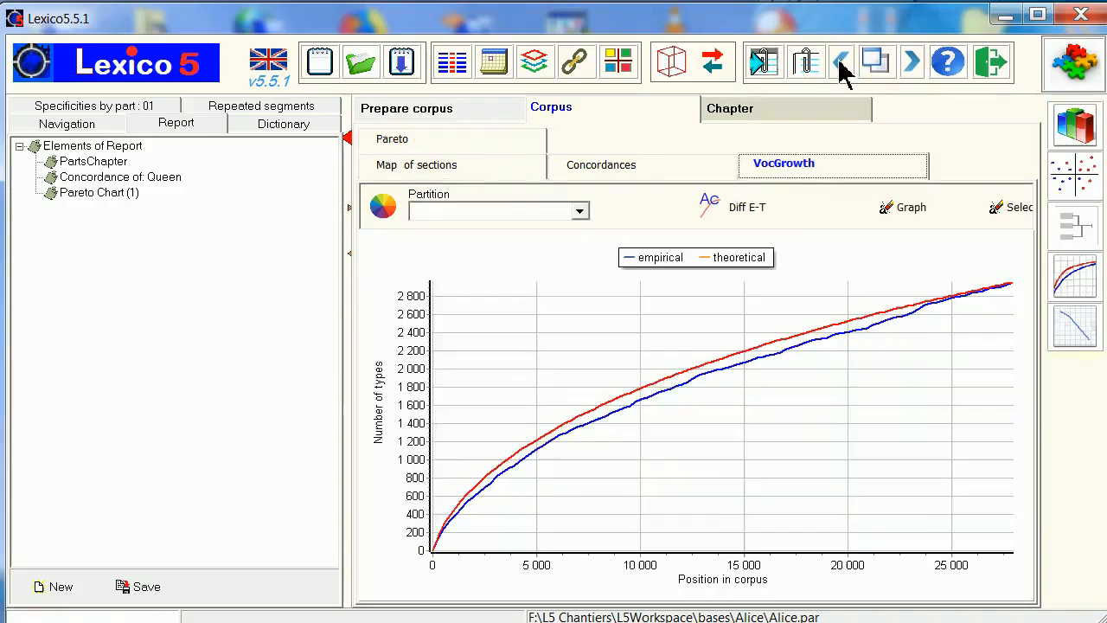
{"action": "left_click", "coordinate": [766, 71]}
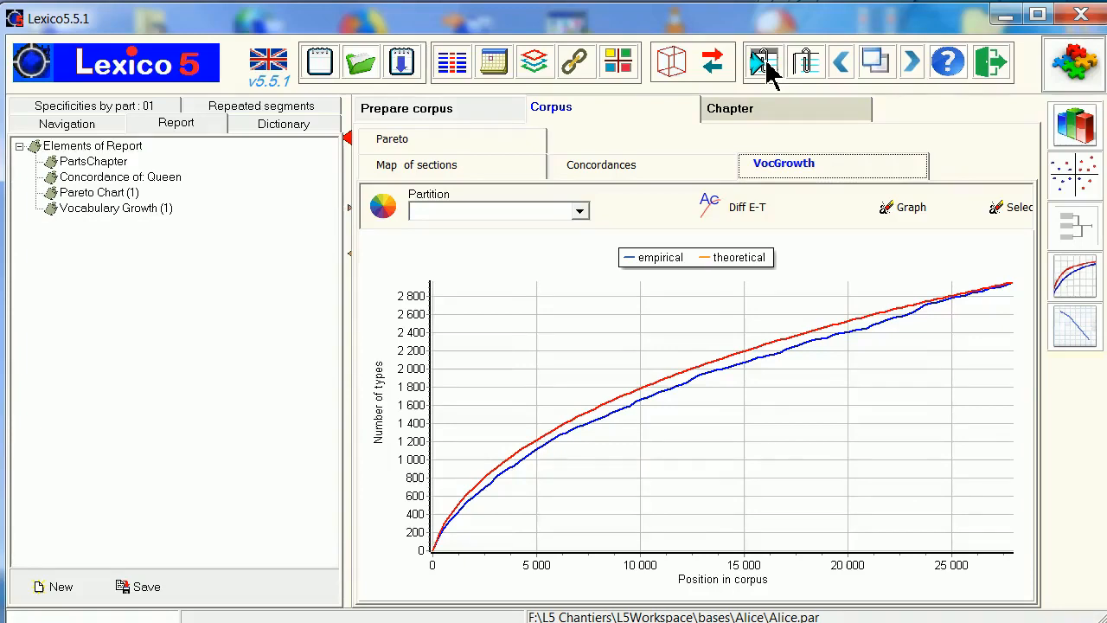
Step: Go back to the Chapter CFA graph, add it to the report, and return to the Chapter parts table
{"action": "left_click", "coordinate": [840, 69]}
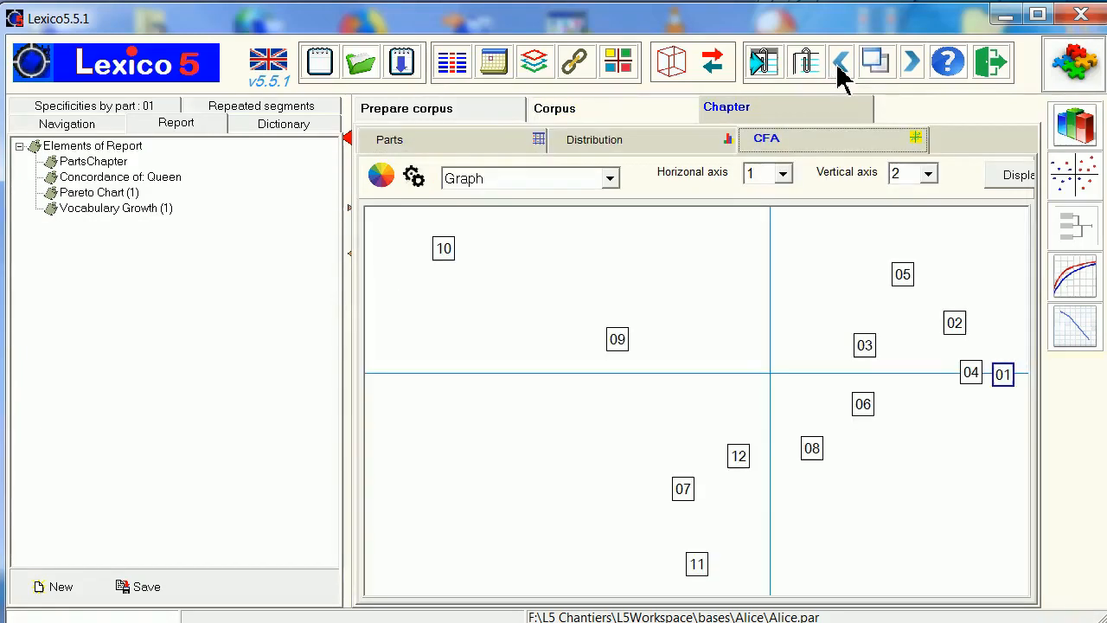
{"action": "left_click", "coordinate": [761, 70]}
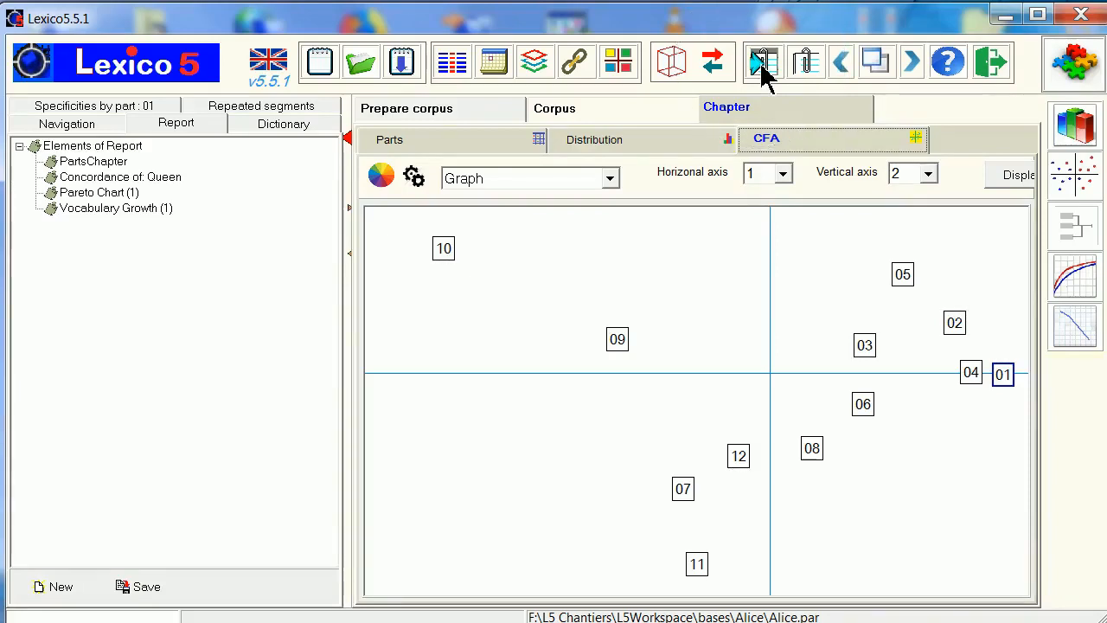
{"action": "left_click", "coordinate": [841, 69]}
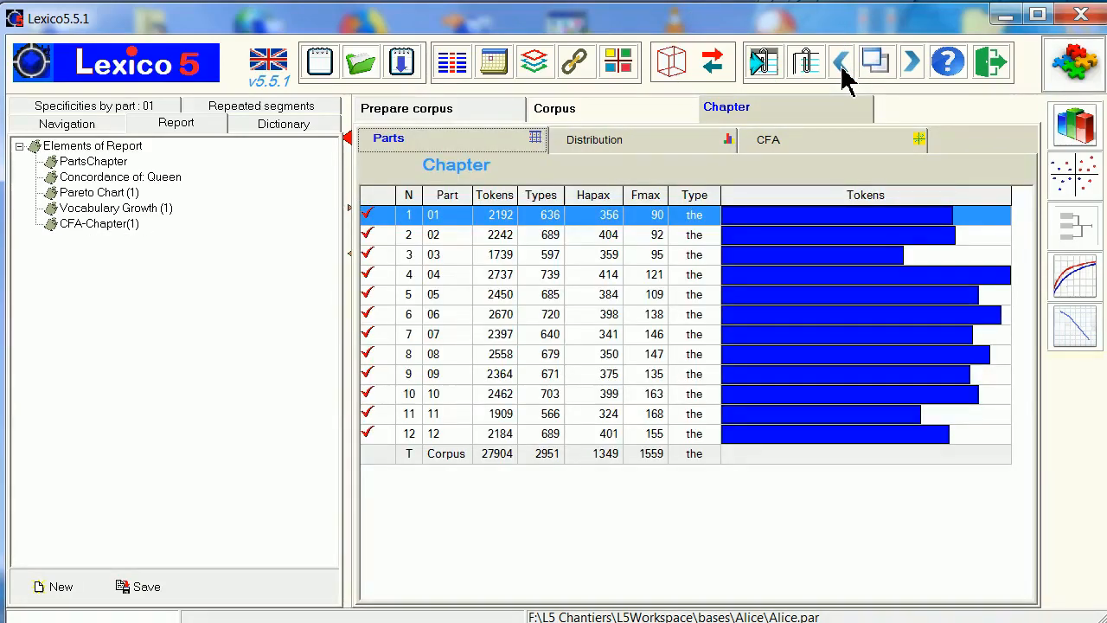
Step: Save the report to the desktop (Bureau)
{"action": "left_click", "coordinate": [129, 589]}
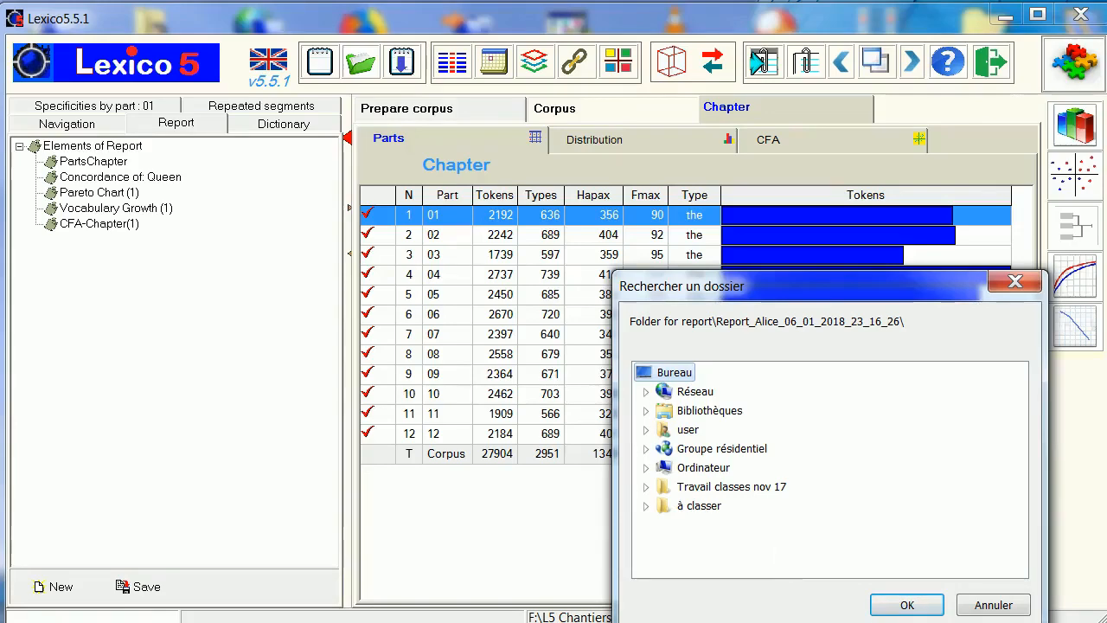
{"action": "left_click", "coordinate": [907, 605]}
{"action": "left_click", "coordinate": [907, 605]}
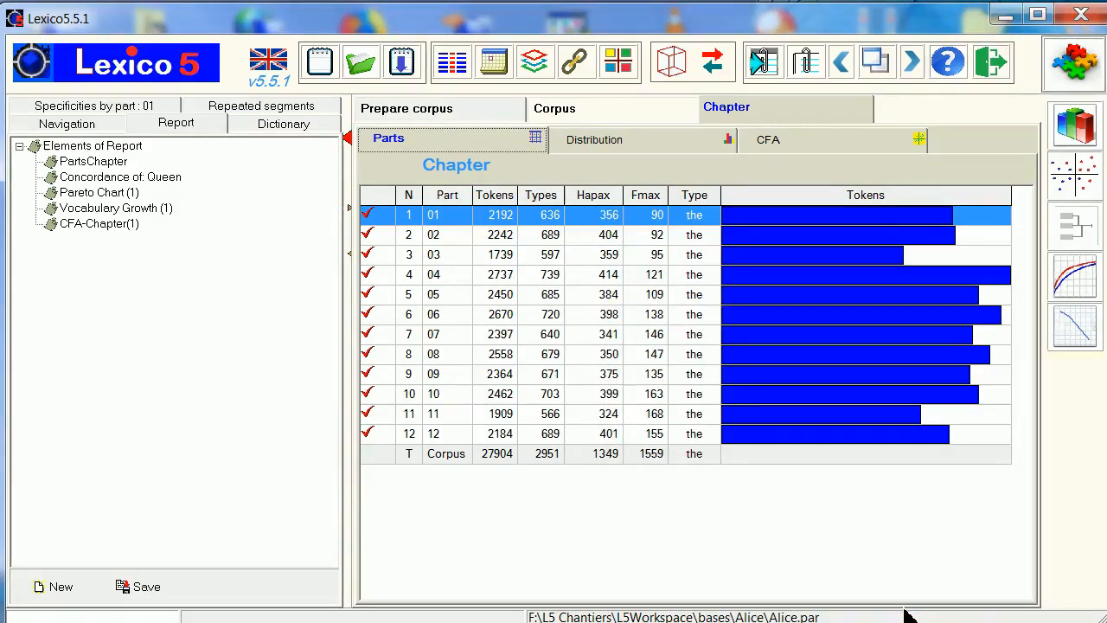
Step: Open the saved report in the web browser and review its corpus summary and list of elements
{"action": "left_click", "coordinate": [811, 71]}
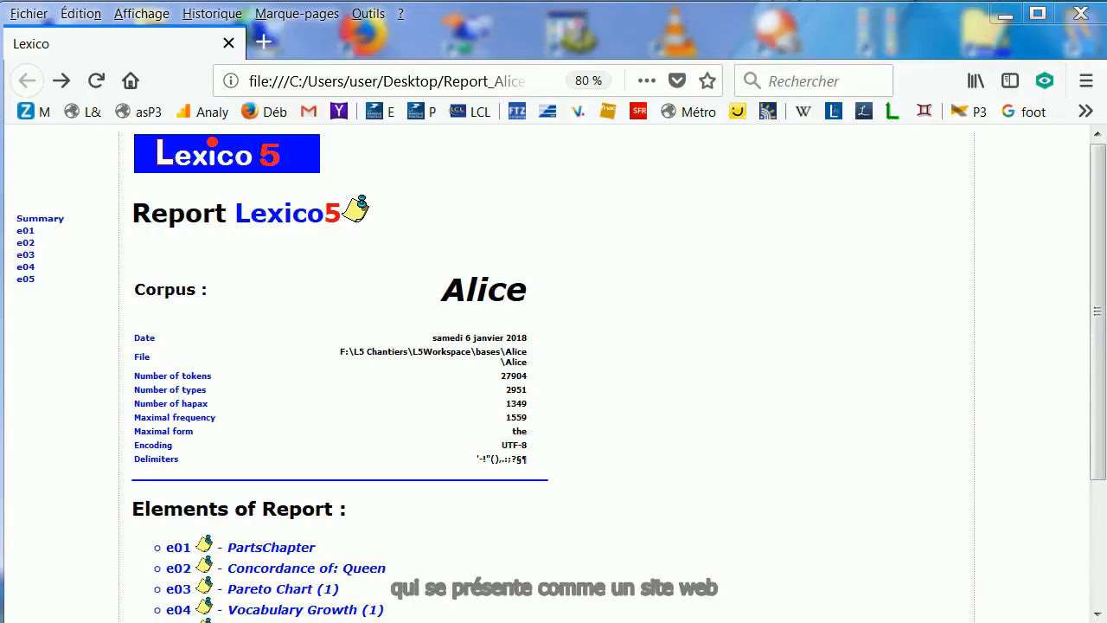
{"action": "key", "text": "ctrl"}
{"action": "scroll", "coordinate": [1103, 354], "scroll_direction": "down", "scroll_amount": 3}
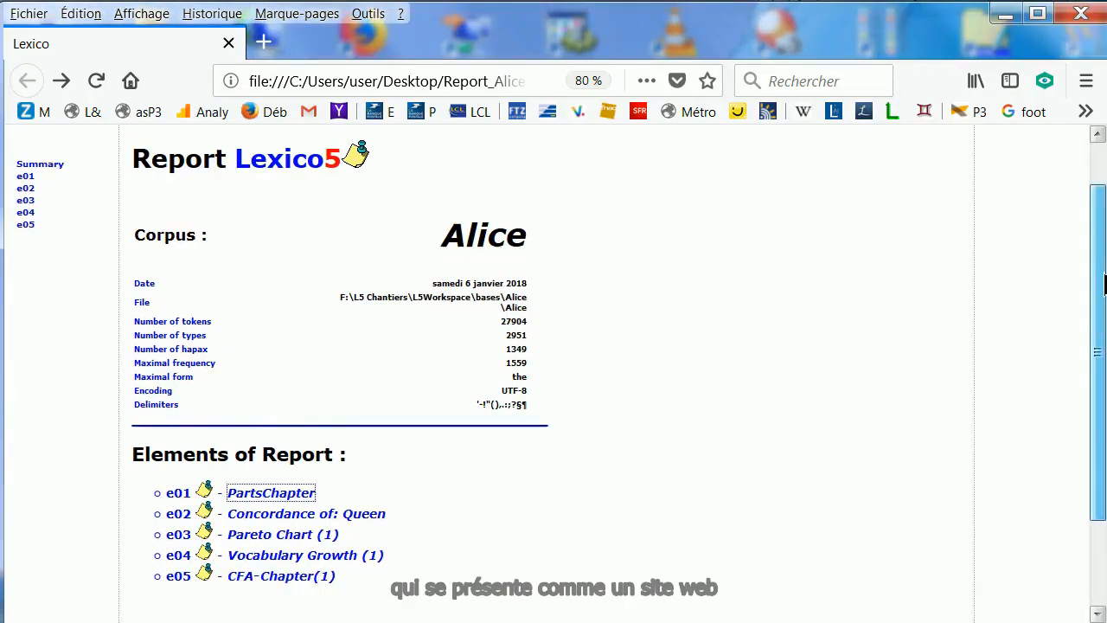
{"action": "left_click_drag", "start_coordinate": [1103, 354], "coordinate": [1103, 282]}
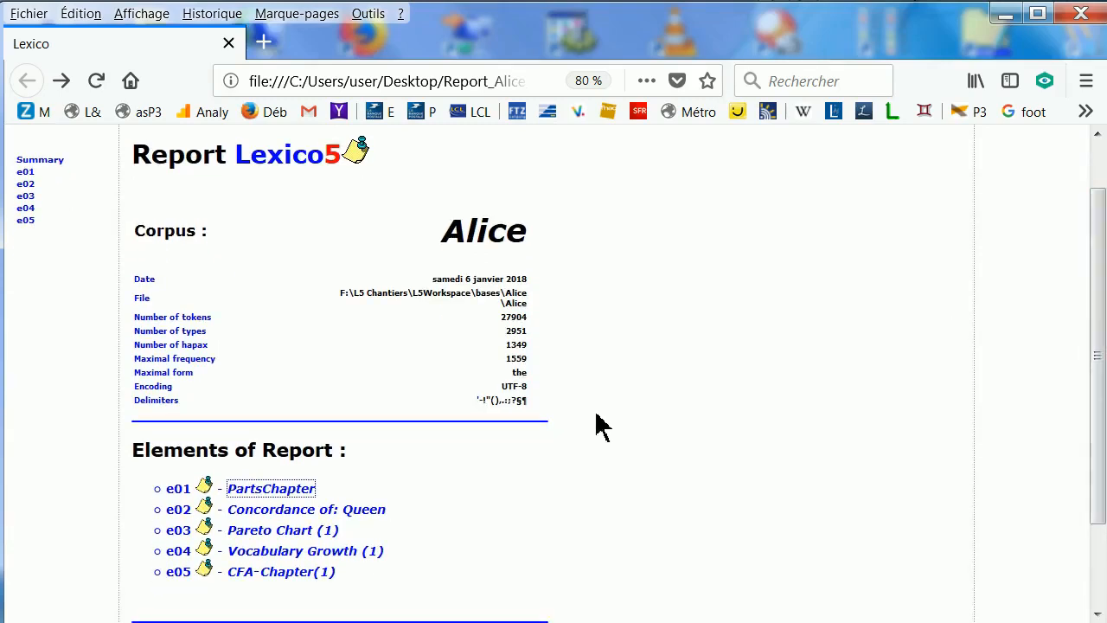
Step: View the PartsChapter element, return to the report summary, and view the Queen concordance
{"action": "left_click", "coordinate": [271, 490]}
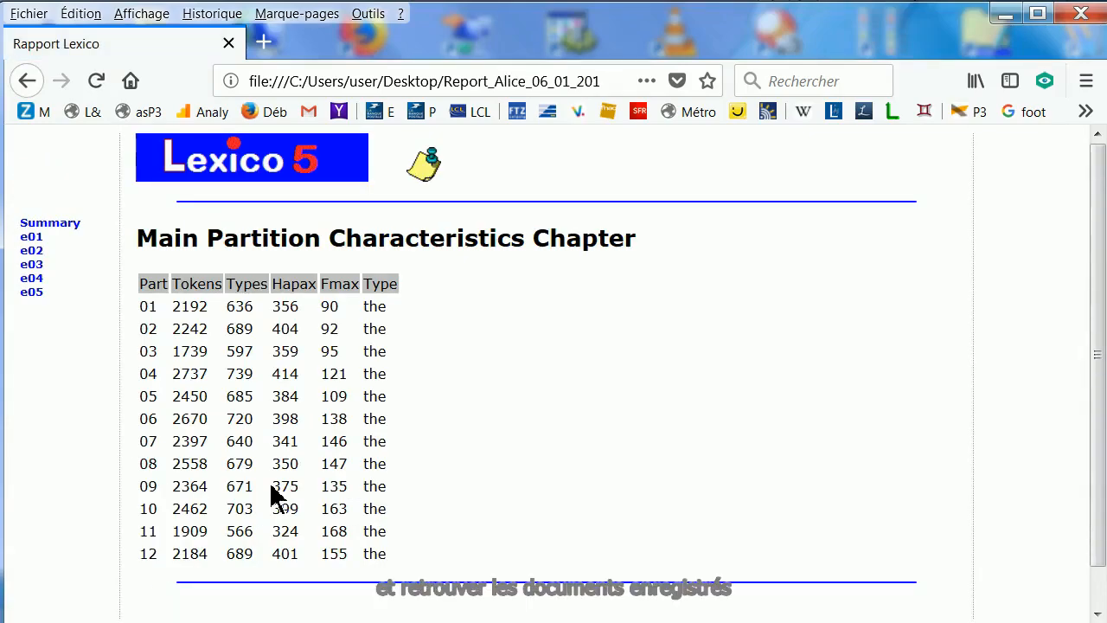
{"action": "left_click", "coordinate": [63, 225]}
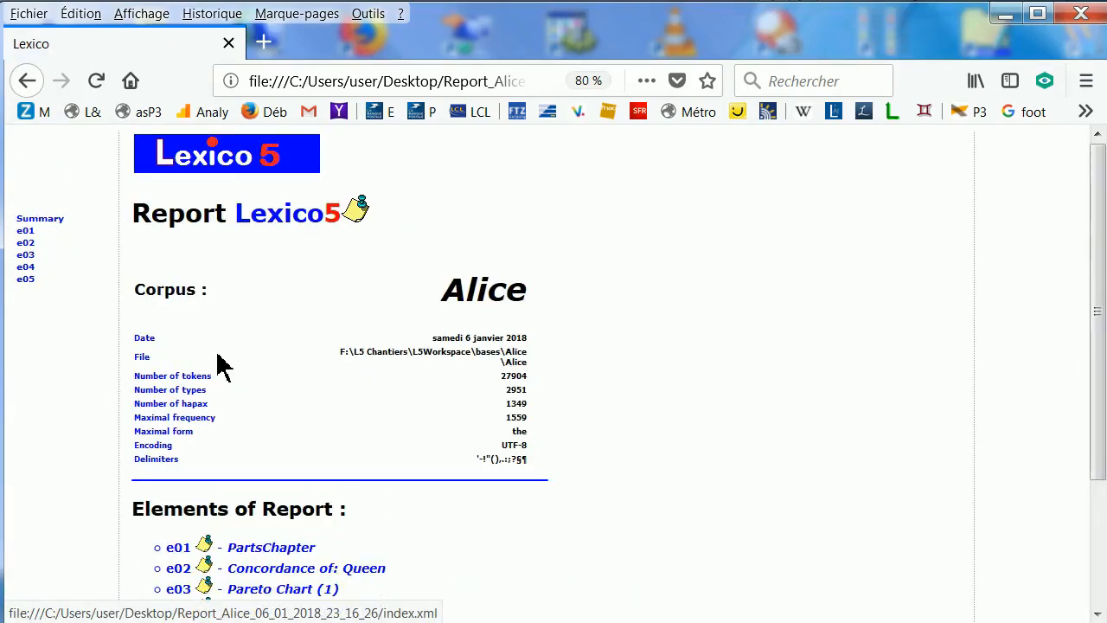
{"action": "left_click", "coordinate": [350, 572]}
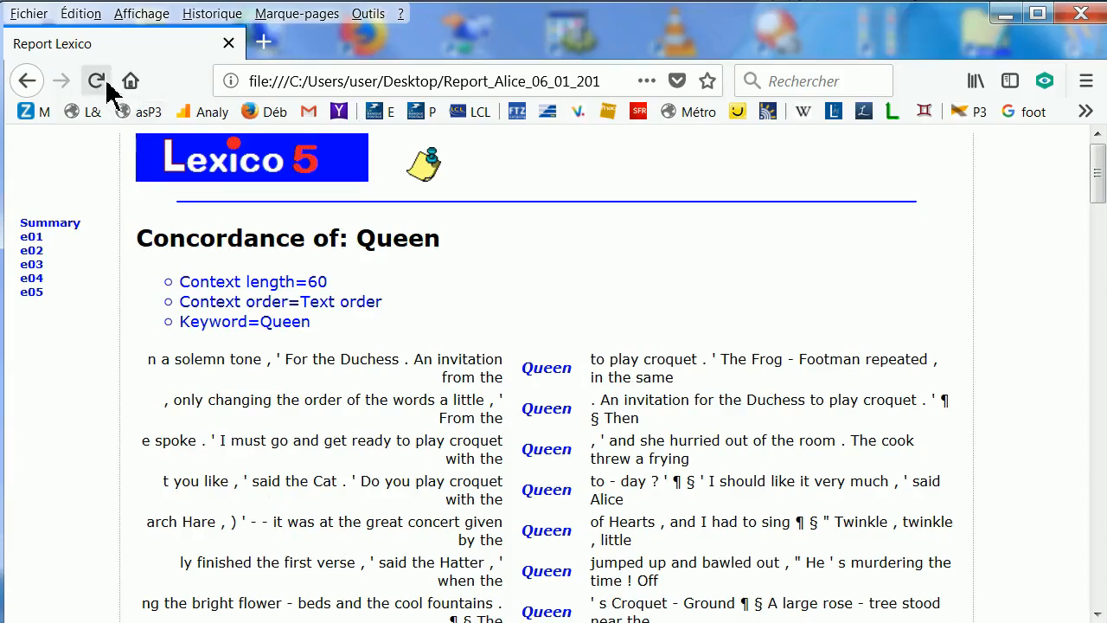
Step: View the report's Pareto chart and save its image to the desktop as img-grapheZipf-0.jpg
{"action": "left_click", "coordinate": [31, 276]}
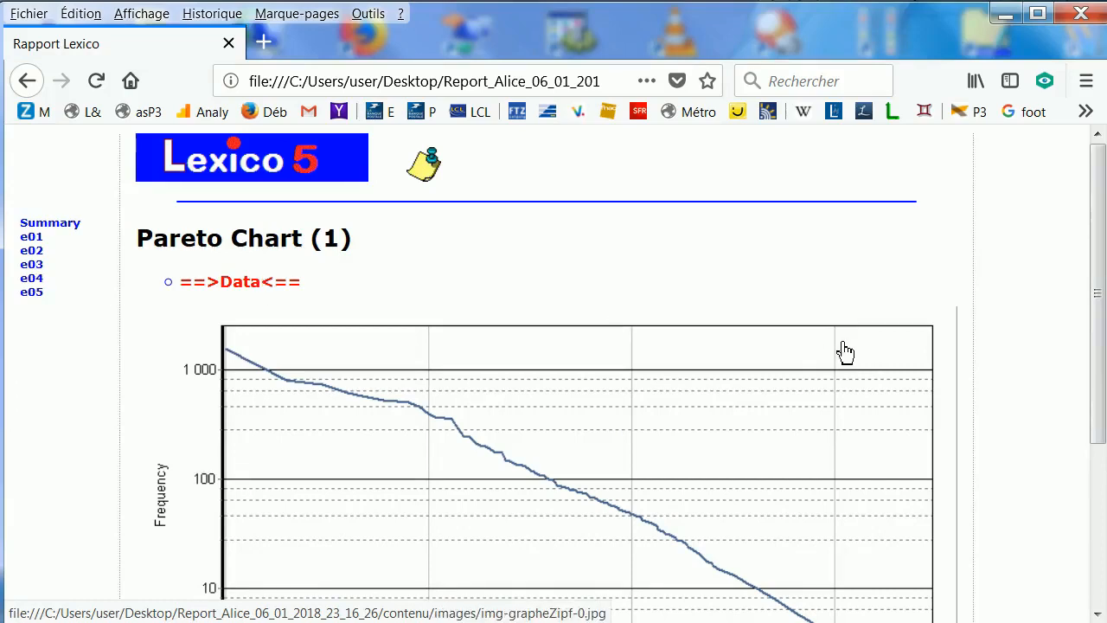
{"action": "left_click_drag", "start_coordinate": [1104, 334], "coordinate": [1100, 489]}
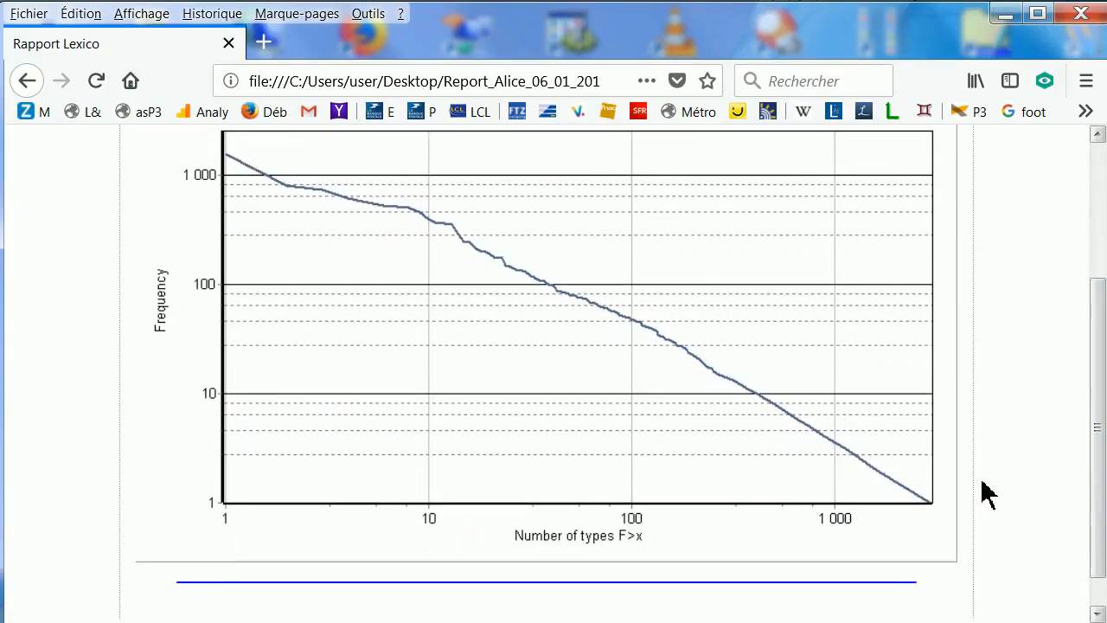
{"action": "right_click", "coordinate": [348, 189]}
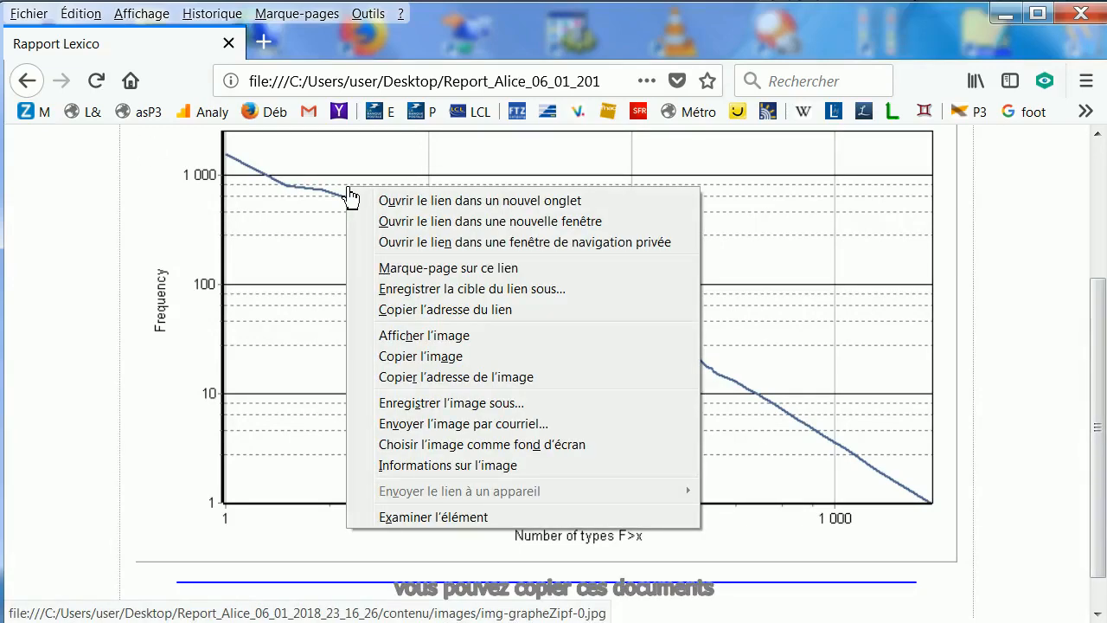
{"action": "left_click", "coordinate": [446, 402]}
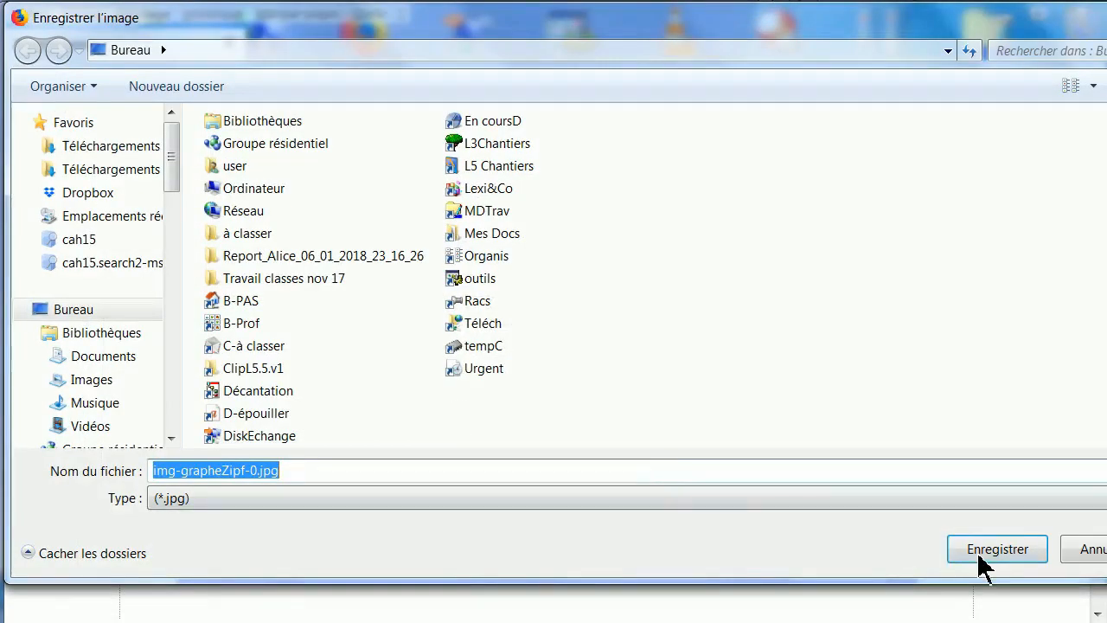
{"action": "left_click", "coordinate": [983, 566]}
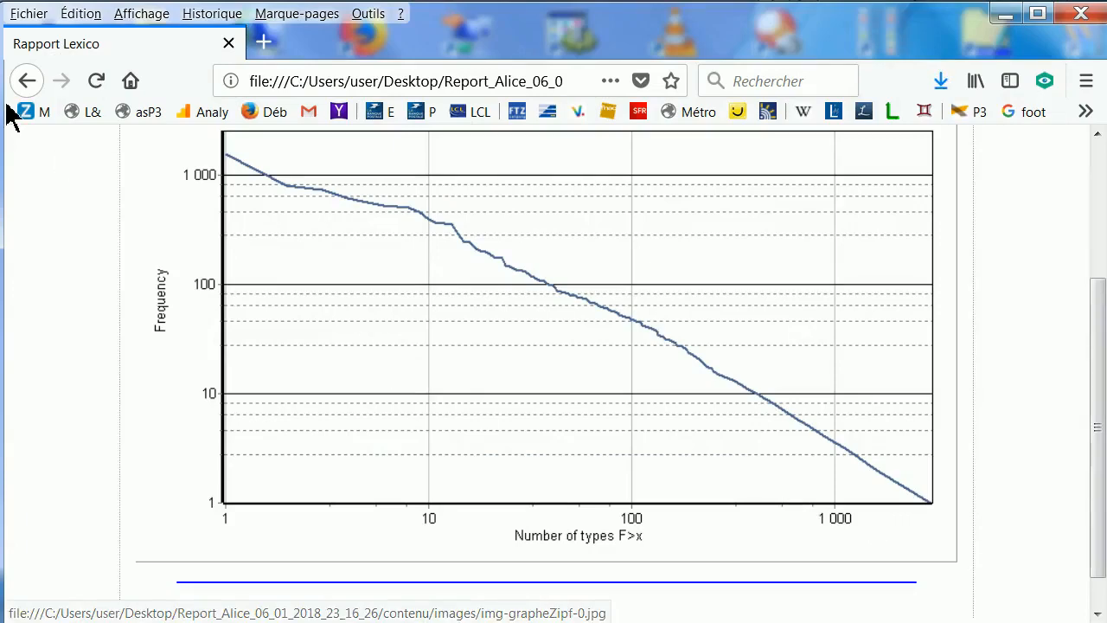
Step: View the full CFA-Chapter graph in the report, then close the browser
{"action": "left_click", "coordinate": [26, 82]}
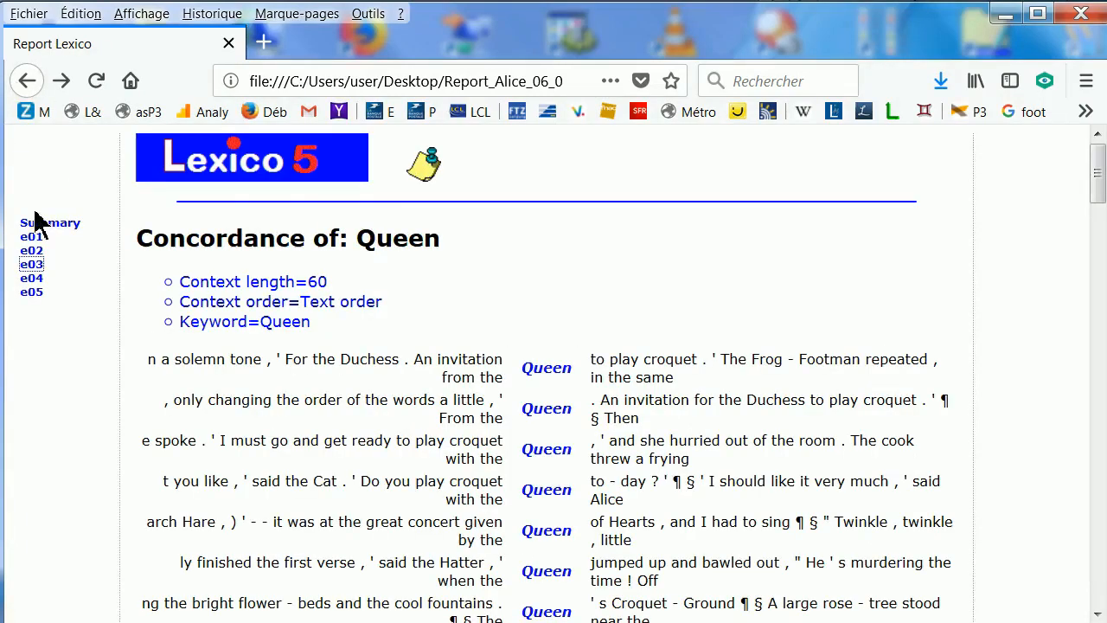
{"action": "left_click", "coordinate": [39, 297]}
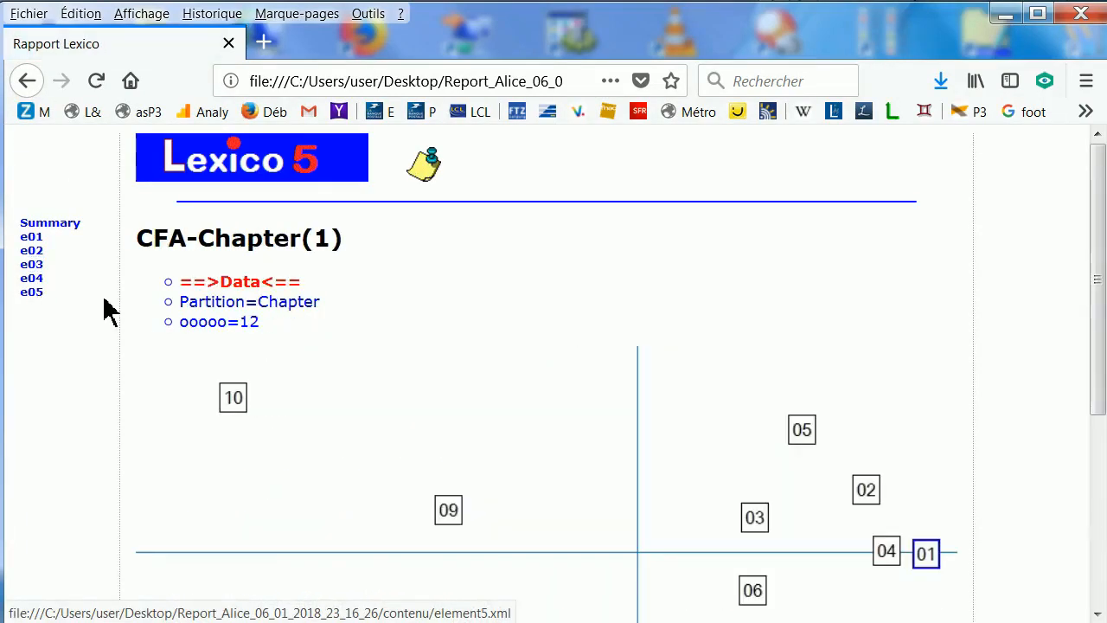
{"action": "left_click_drag", "start_coordinate": [1100, 317], "coordinate": [1098, 498]}
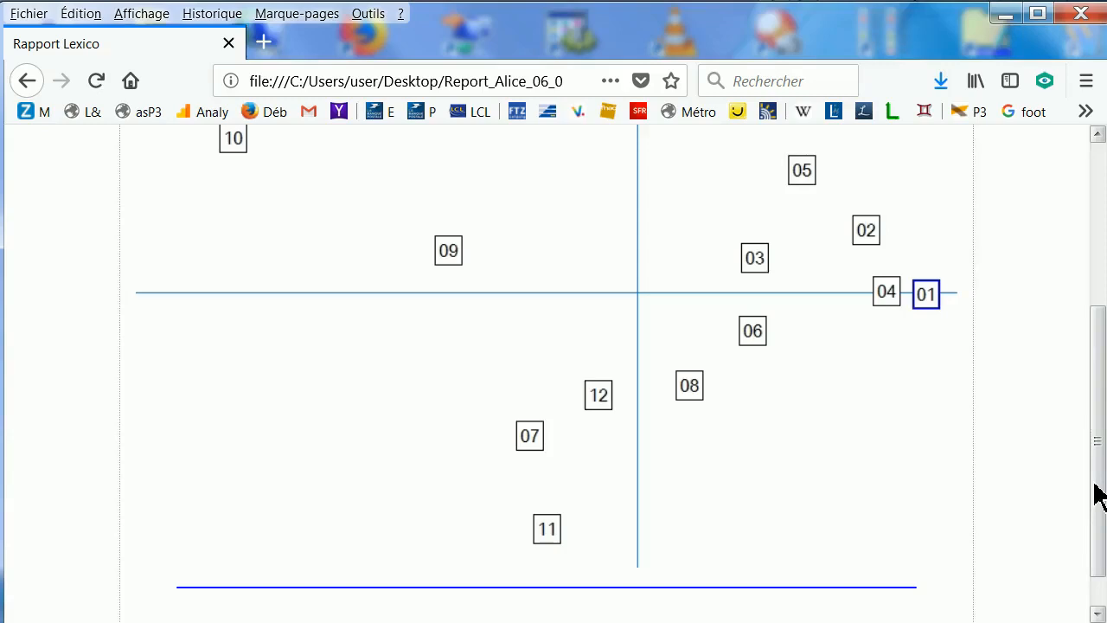
{"action": "left_click", "coordinate": [1082, 16]}
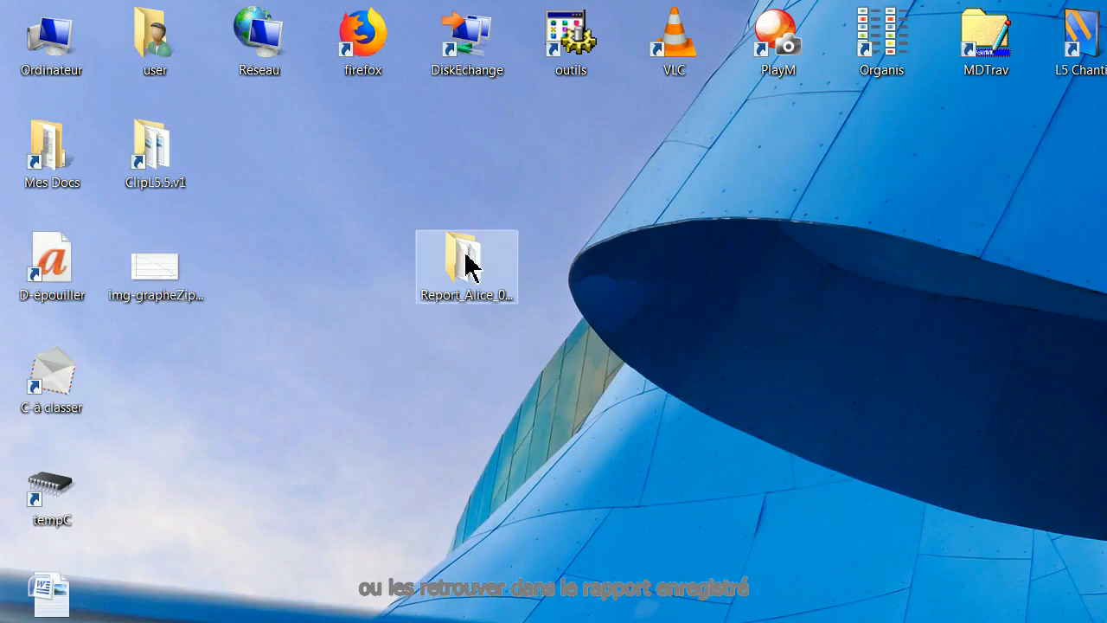
Step: Reopen the report from index.xml in the desktop report folder and view its list of elements
{"action": "double_click", "coordinate": [466, 256]}
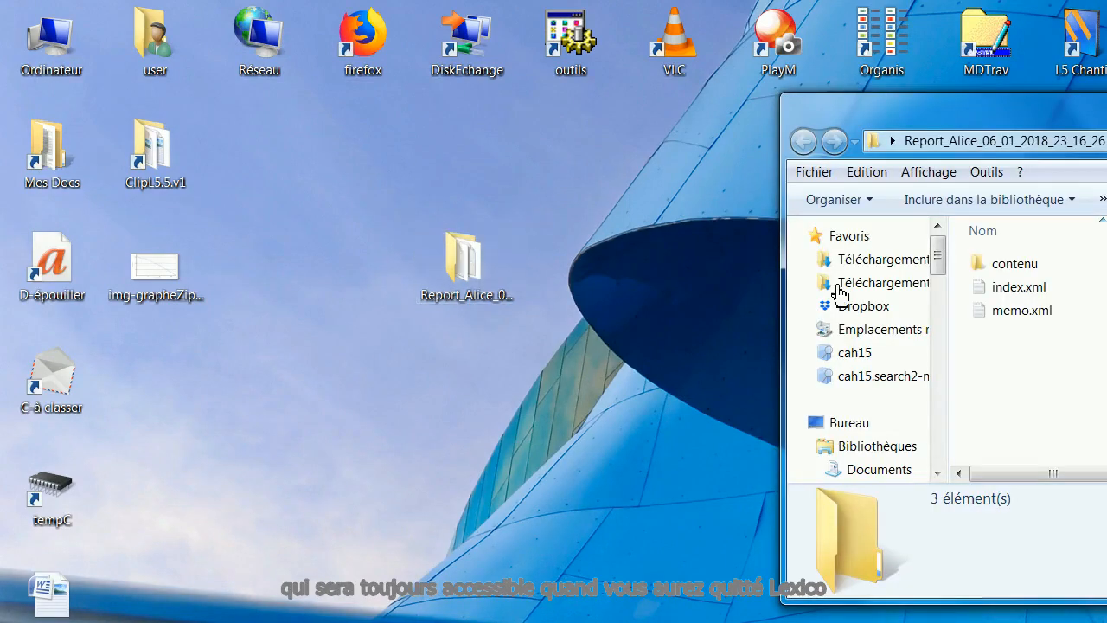
{"action": "left_click", "coordinate": [1009, 289]}
{"action": "double_click", "coordinate": [1009, 290]}
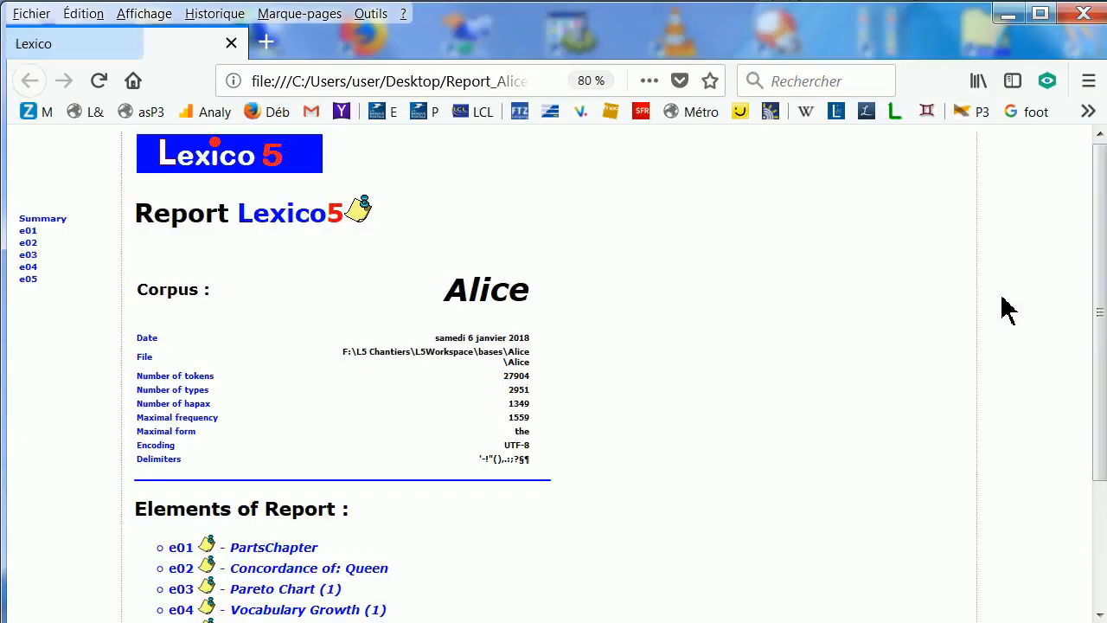
{"action": "left_click_drag", "start_coordinate": [1102, 314], "coordinate": [1100, 428]}
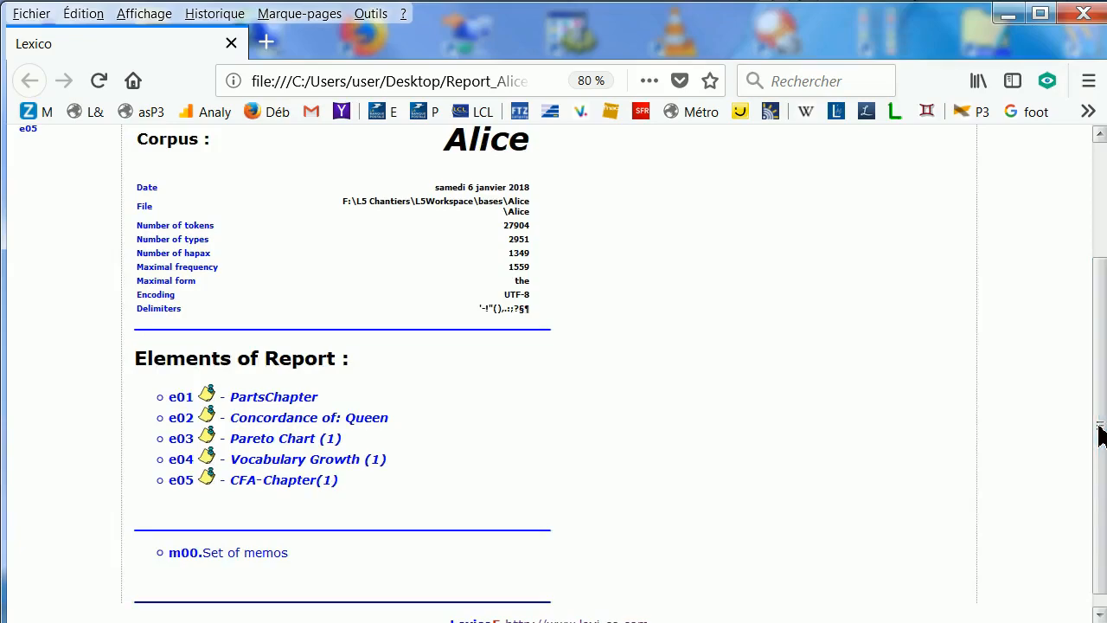